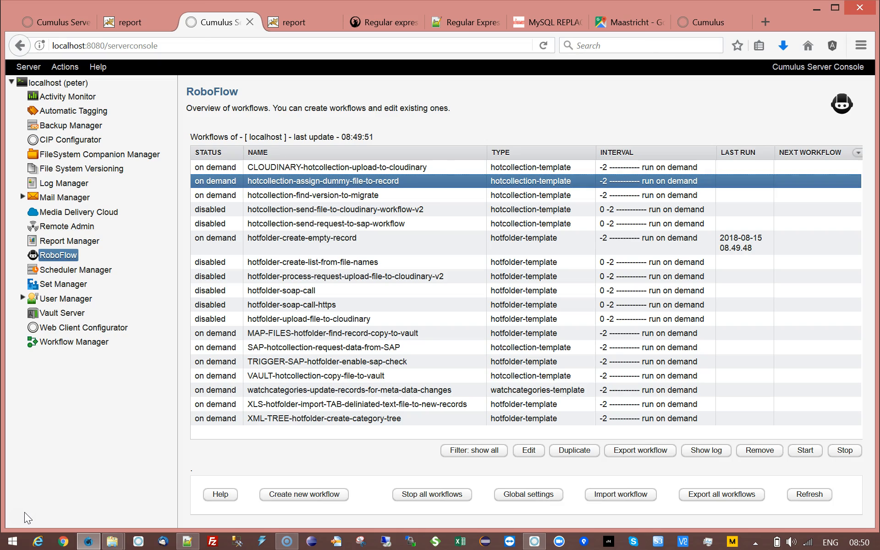
# Switch to the Cumulus client and select the empty record 328 in AssetDeliveryCatalog.
pyautogui.click(538, 542)
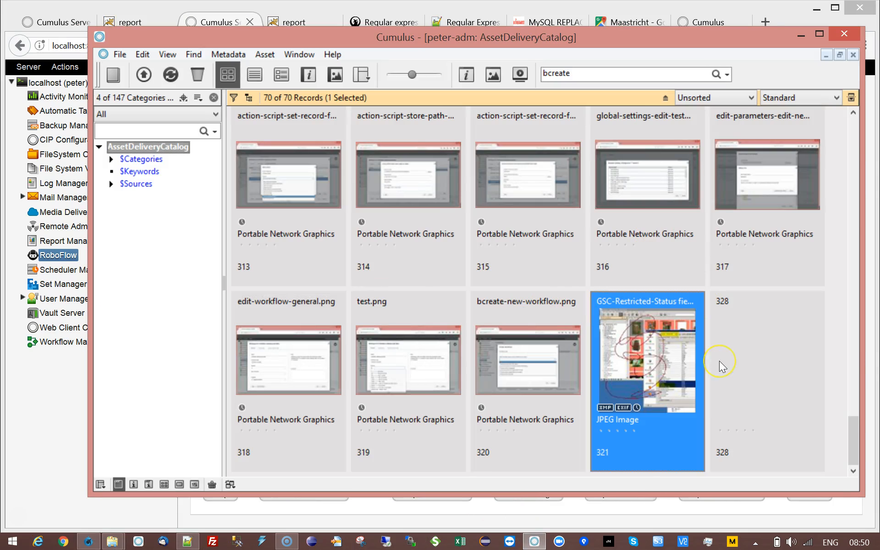
pyautogui.click(722, 366)
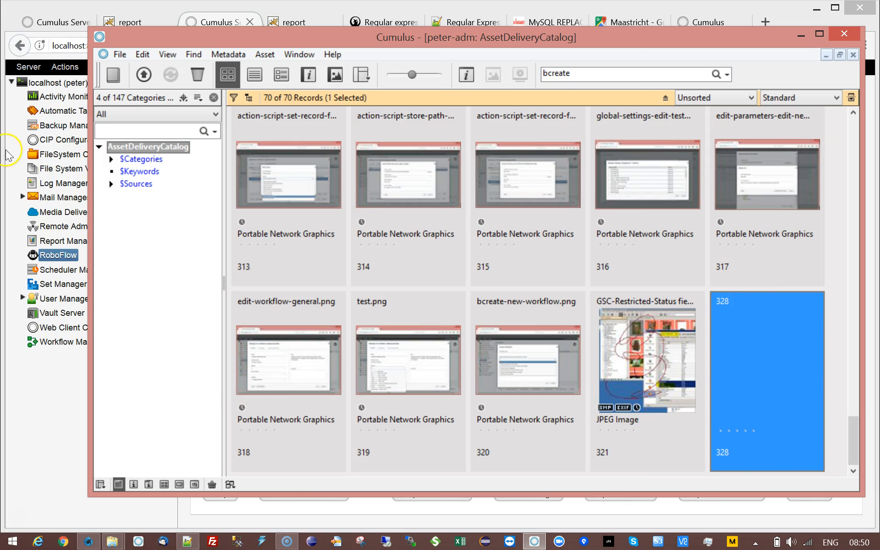
# Review the central asset location and its available copy modes in the AssetDeliveryCatalog settings, then leave without changing anything.
pyautogui.click(183, 99)
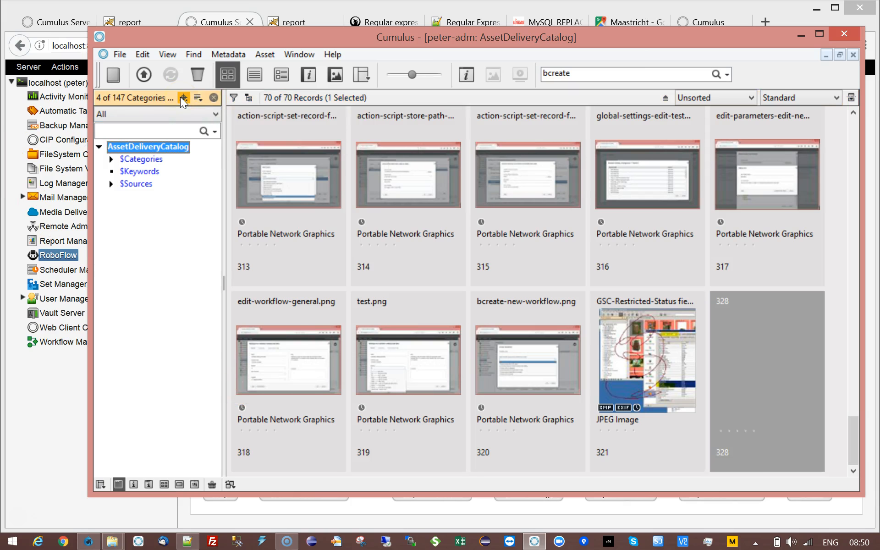
pyautogui.scroll(-3, 145, 457)
pyautogui.click(97, 472)
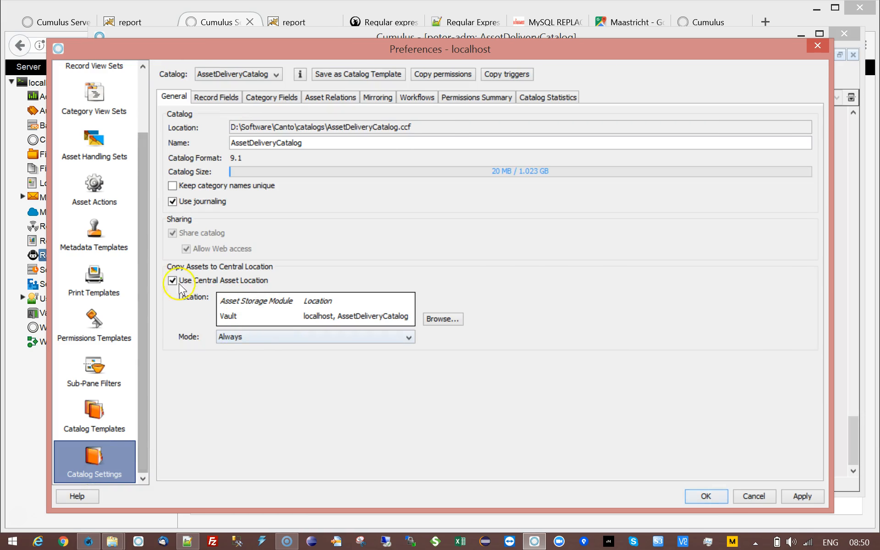
pyautogui.click(230, 338)
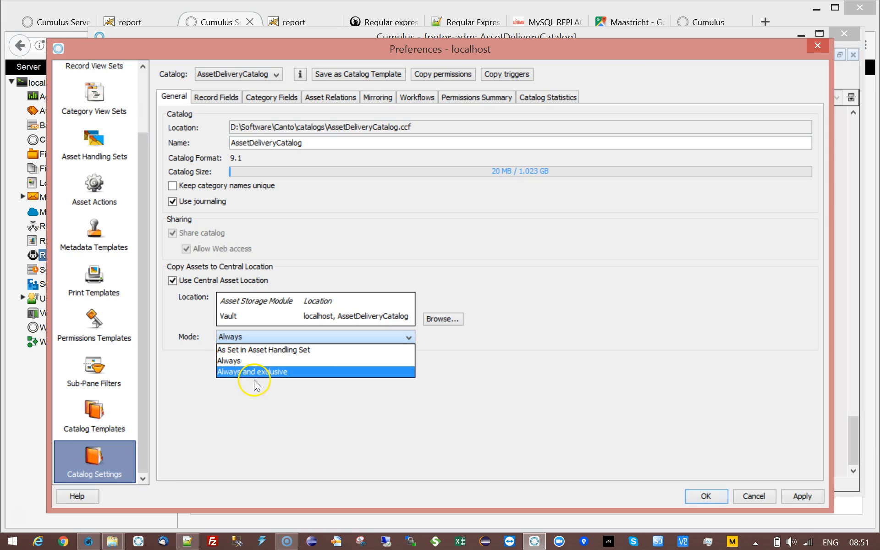
pyautogui.click(236, 398)
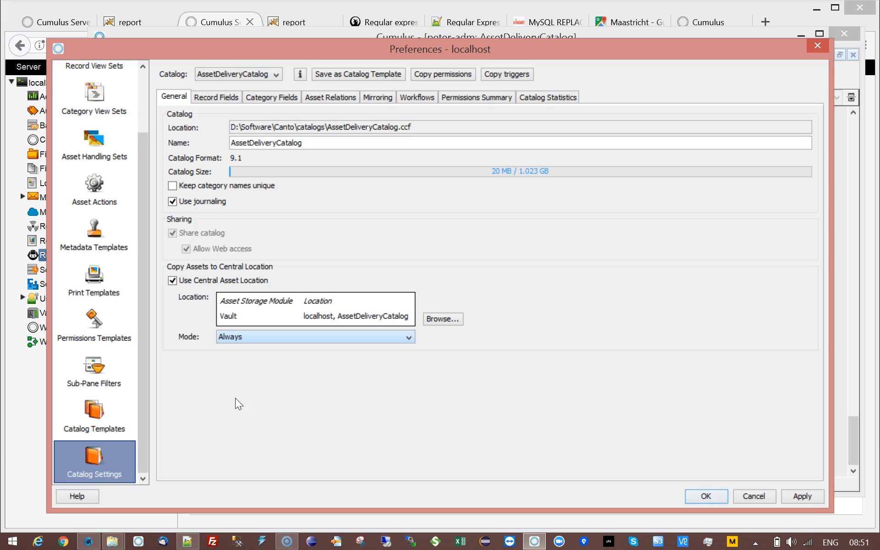
pyautogui.click(410, 340)
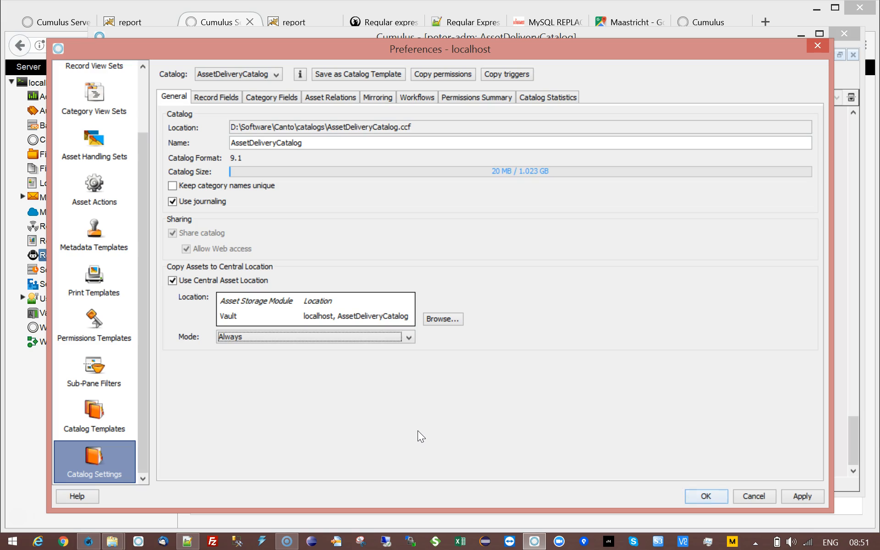
pyautogui.click(752, 497)
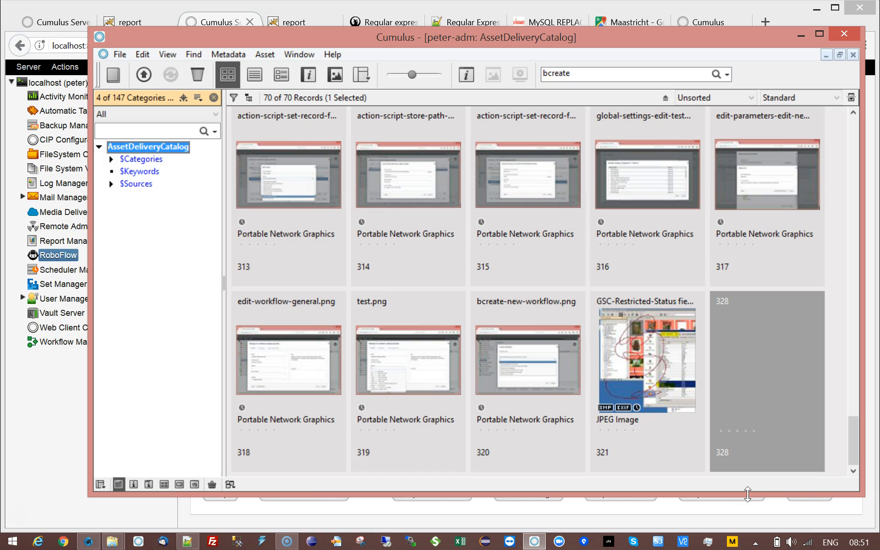
# Return to the server console and open the hotcollection-assign-dummy-file-to-record workflow's parameters at the Cumulus query.
pyautogui.click(802, 34)
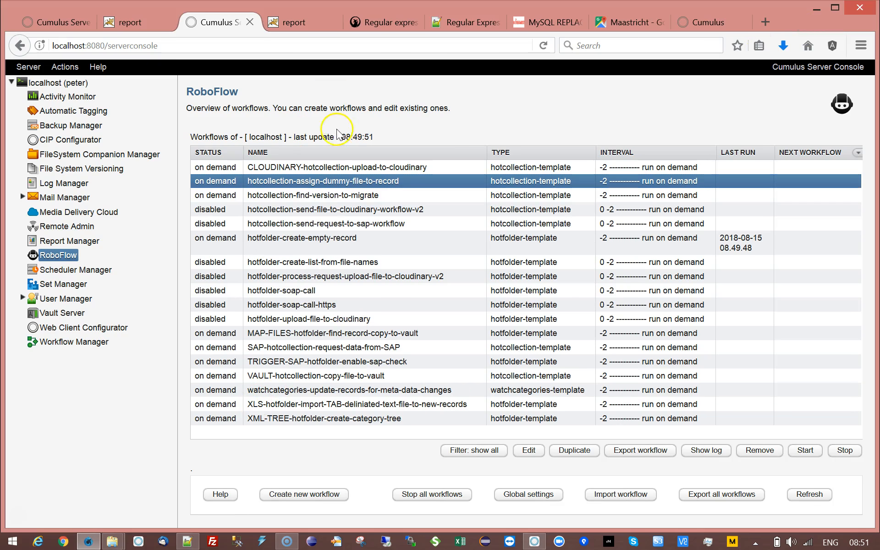
pyautogui.doubleClick(343, 178)
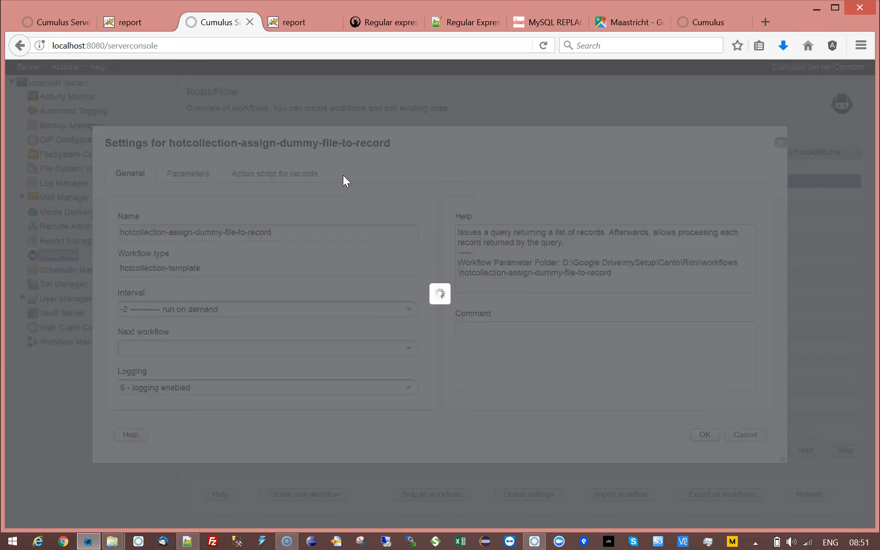
pyautogui.click(178, 176)
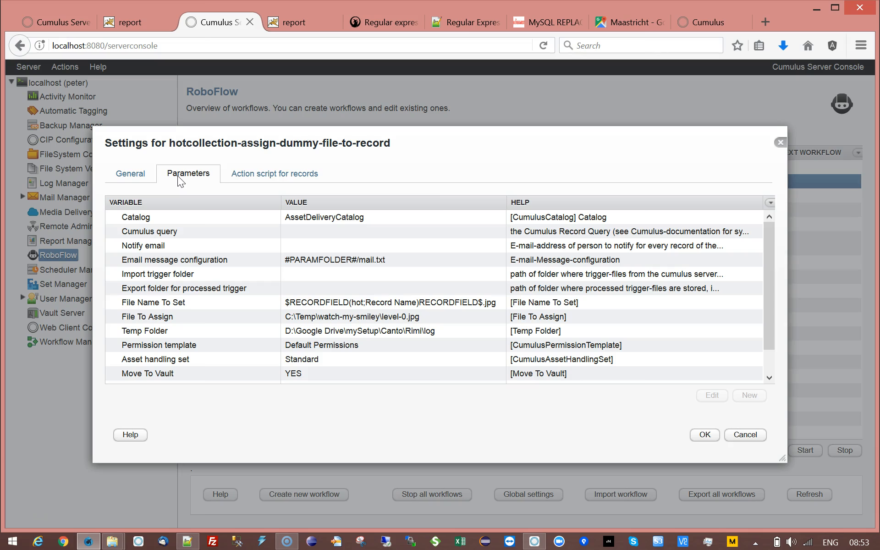
pyautogui.click(310, 233)
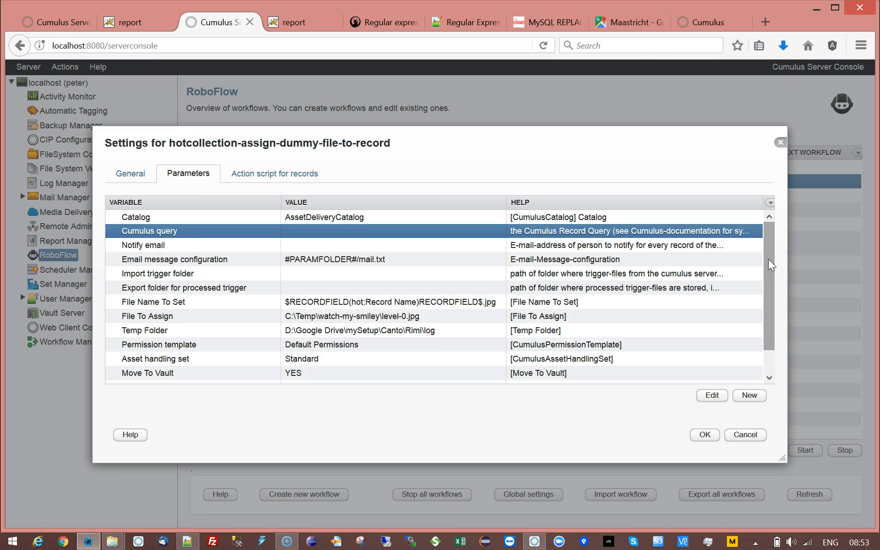
# Examine the workflow's parameters from File Name To Set and File To Assign through Asset handling set to Value To Set.
pyautogui.click(185, 306)
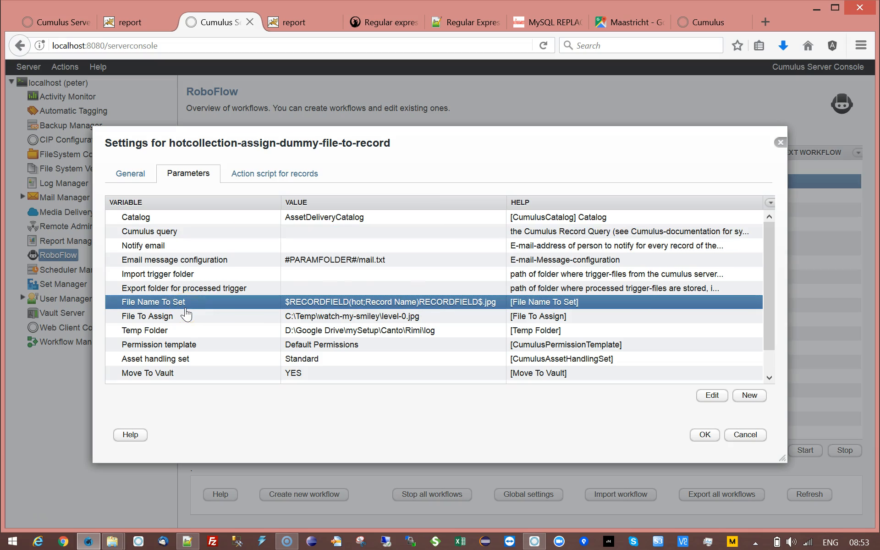
pyautogui.click(195, 316)
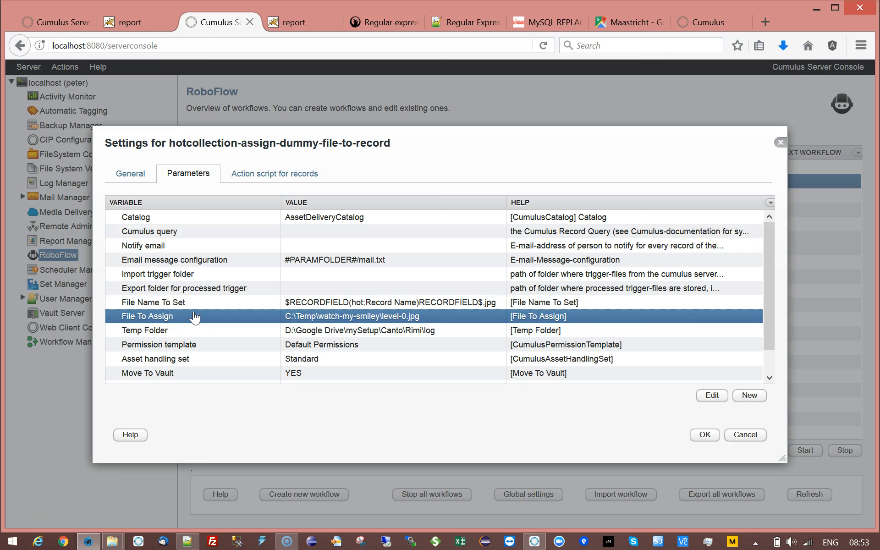
pyautogui.click(206, 305)
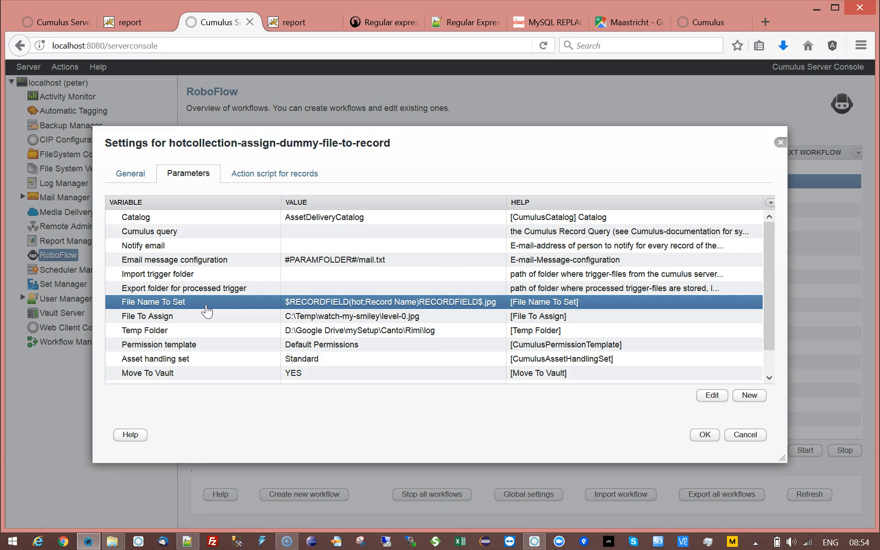
pyautogui.press('Down')
pyautogui.press('Down')
pyautogui.press('Down')
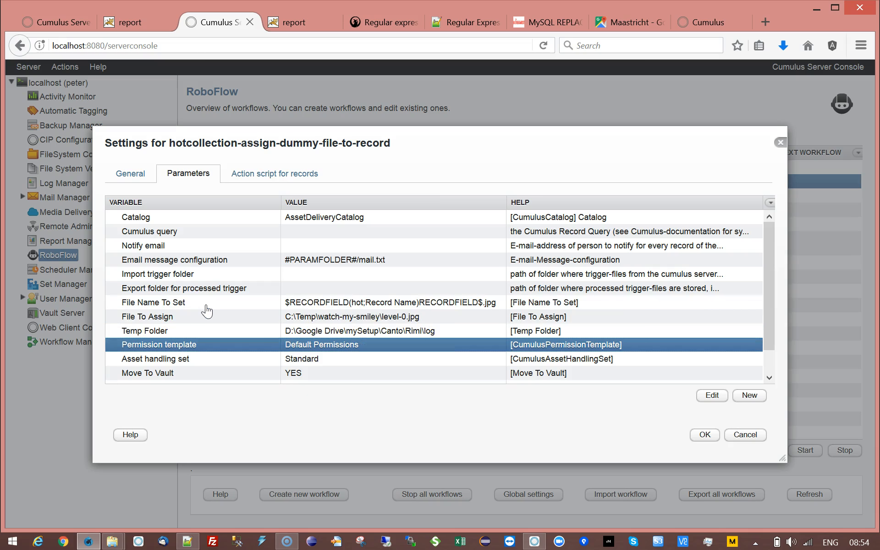
pyautogui.press('Down')
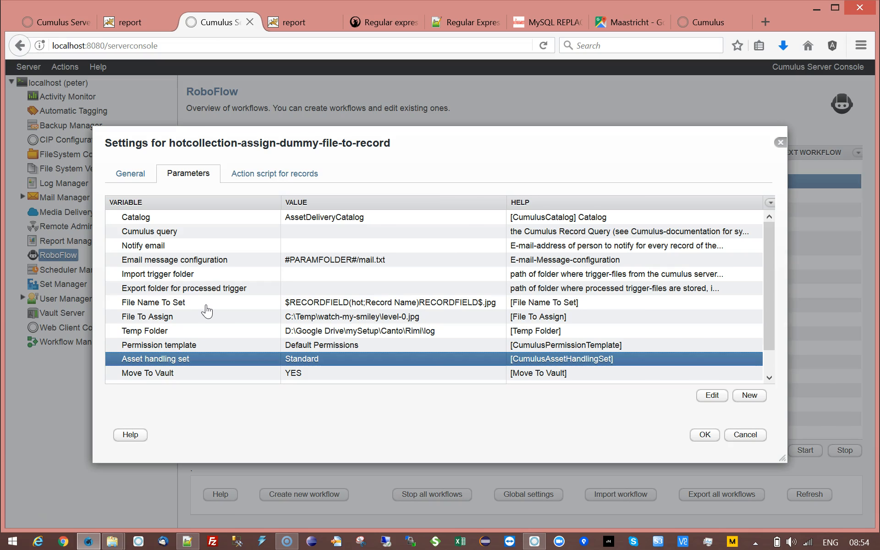
pyautogui.press('Down')
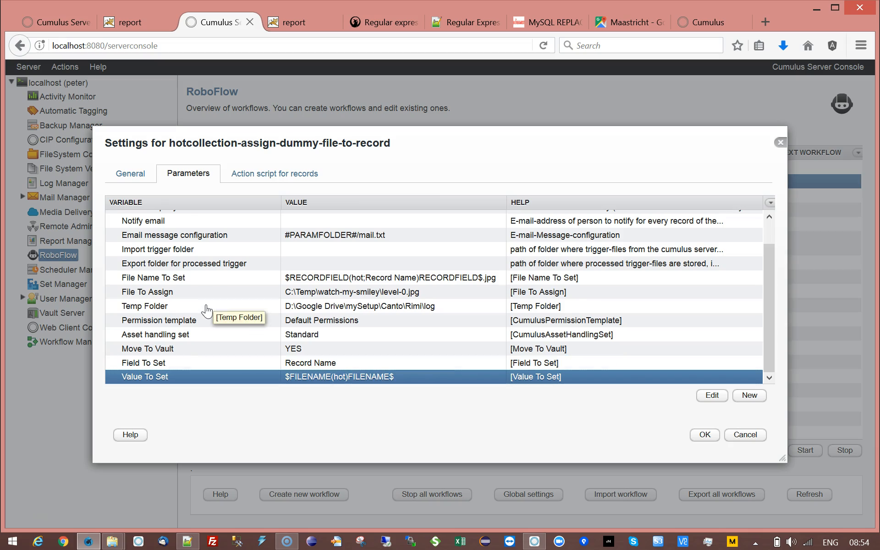
# Compare the workflow's Field To Set and Value To Set parameters.
pyautogui.press('Up')
pyautogui.hotkey('shift', 'Down')
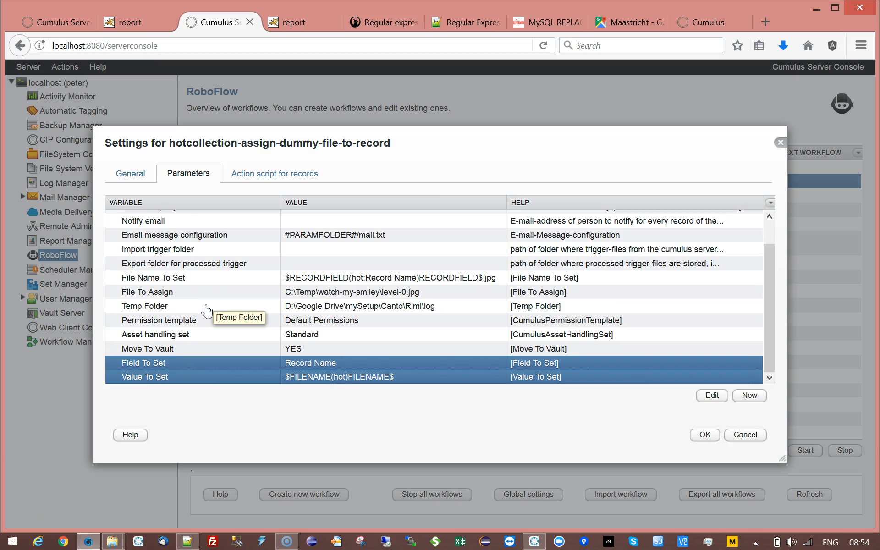
pyautogui.hotkey('shift', 'Up')
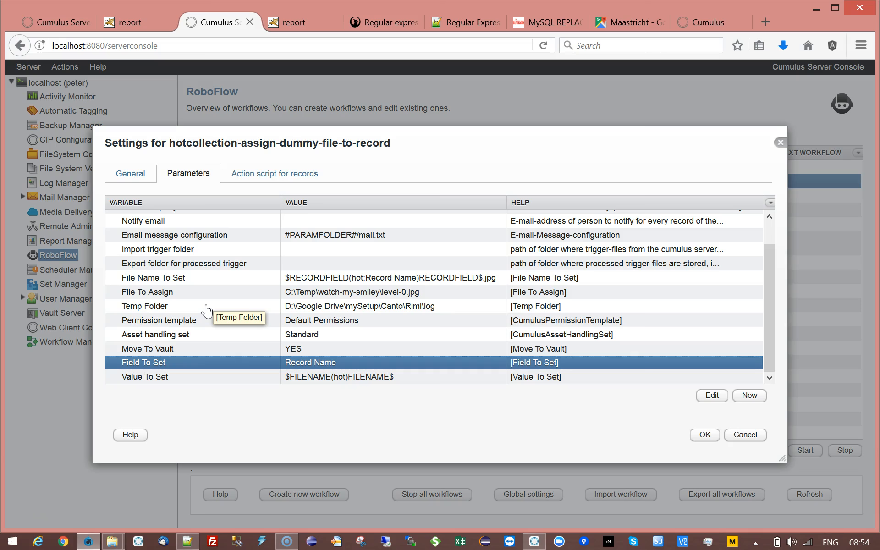
pyautogui.press('Down')
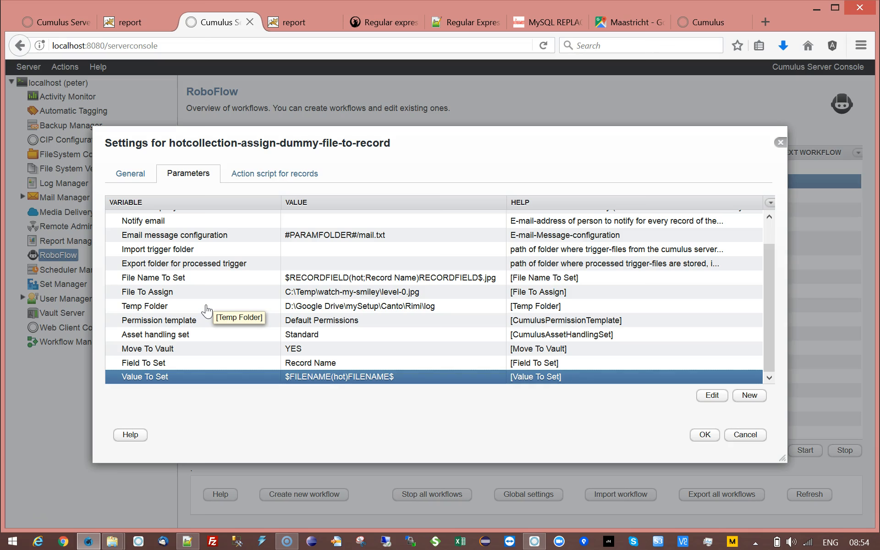
pyautogui.press('Up')
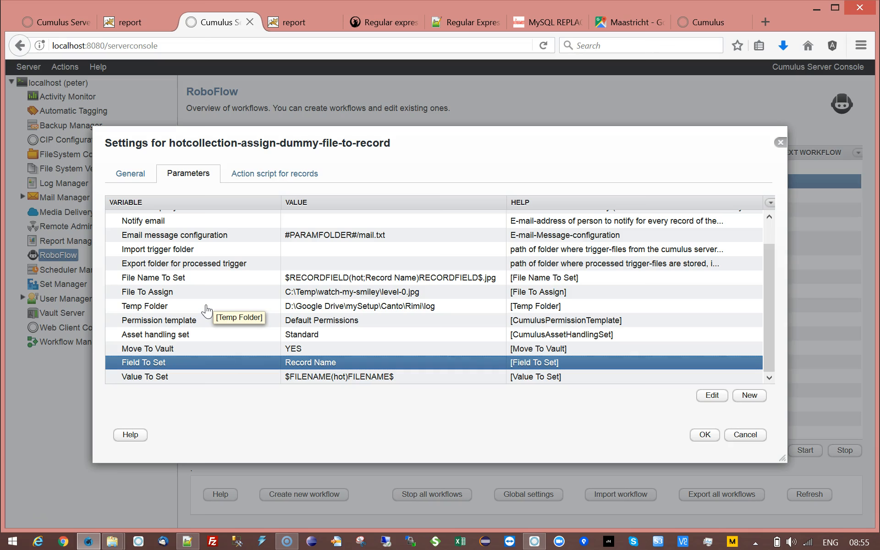
# Go back up to the Catalog parameter and save the workflow settings.
pyautogui.press('Up')
pyautogui.press('Up')
pyautogui.press('Up')
pyautogui.press('Up')
pyautogui.press('Up')
pyautogui.press('Up')
pyautogui.press('Up')
pyautogui.press('Up')
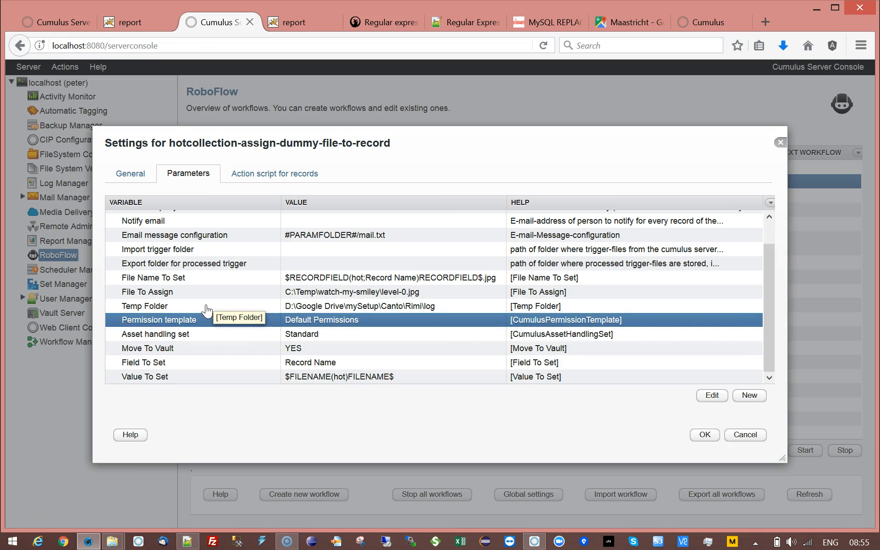
pyautogui.press('Up')
pyautogui.press('Up')
pyautogui.press('Up')
pyautogui.press('Up')
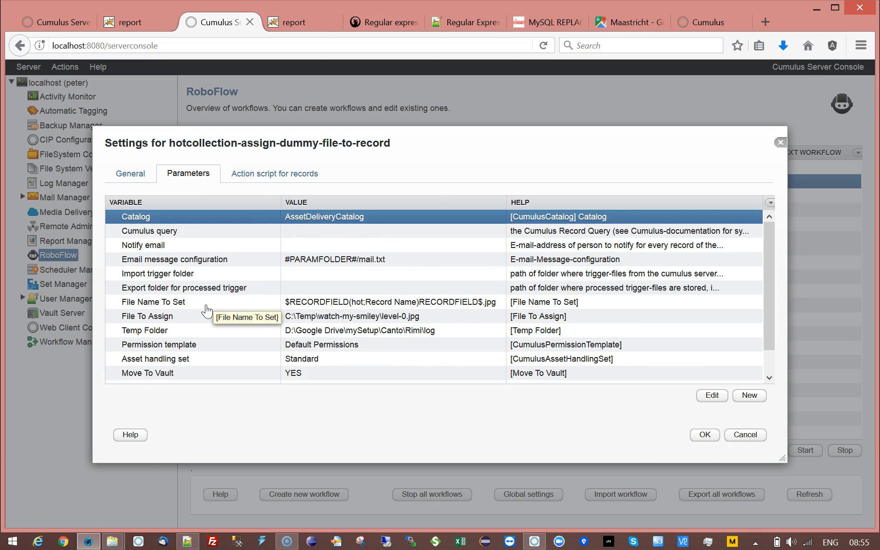
pyautogui.click(705, 438)
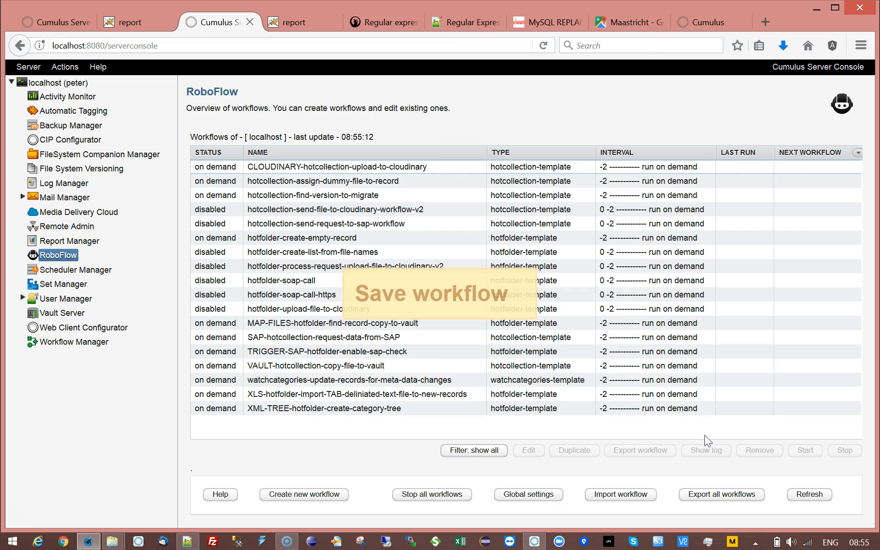
# Run the hotcollection-assign-dummy-file-to-record workflow on demand and open its log.
pyautogui.click(327, 183)
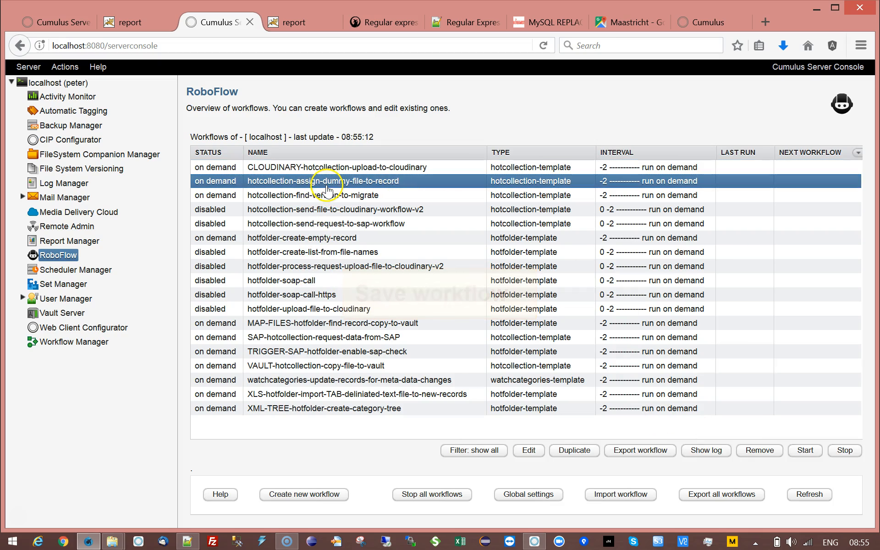
pyautogui.click(806, 452)
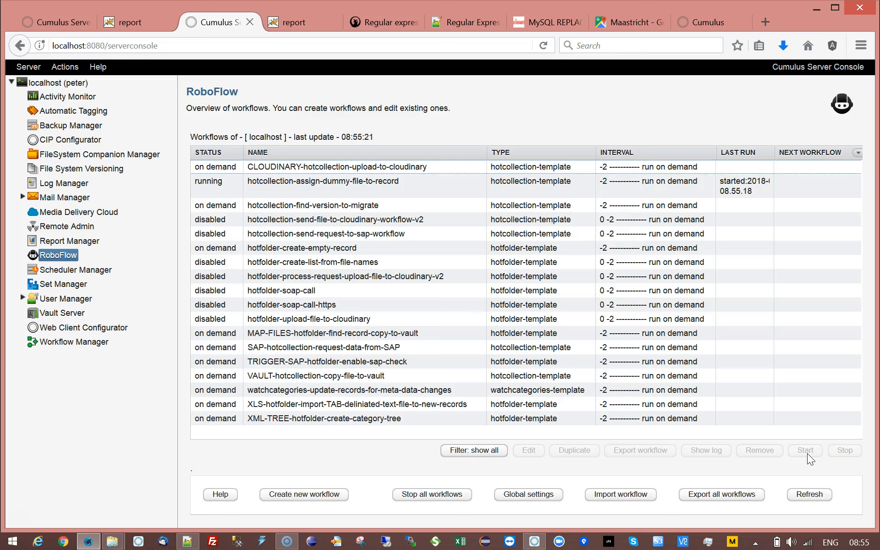
pyautogui.click(583, 277)
pyautogui.click(426, 187)
pyautogui.click(715, 454)
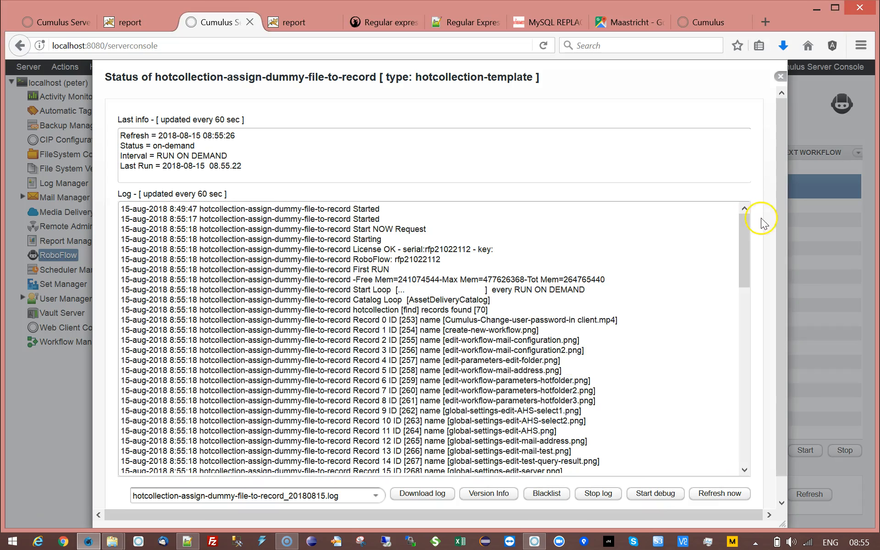
# Examine the end of the log for the record 328 entry and its ASSIGNED and VAULTED lines.
pyautogui.moveTo(743, 228); pyautogui.dragTo(756, 428)
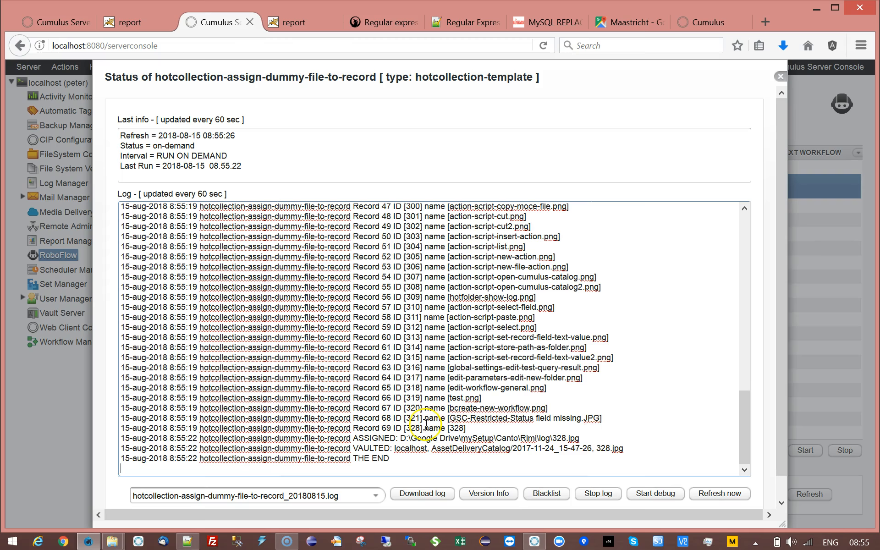
pyautogui.doubleClick(459, 429)
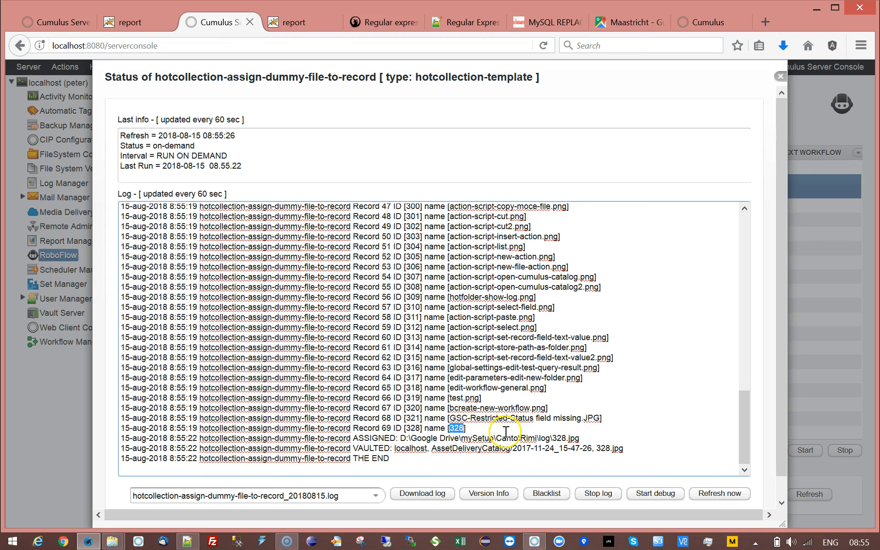
pyautogui.click(403, 439)
pyautogui.moveTo(403, 439); pyautogui.dragTo(602, 437)
pyautogui.click(602, 440)
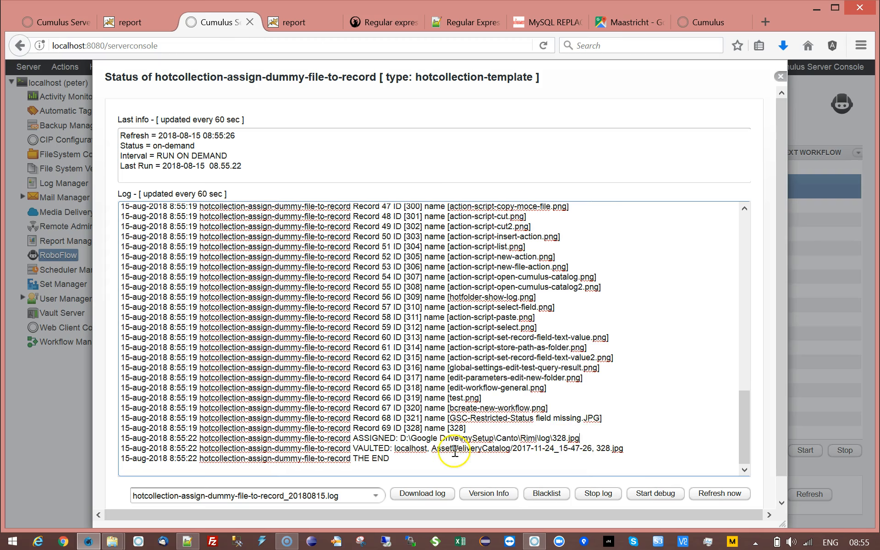
pyautogui.doubleClick(370, 444)
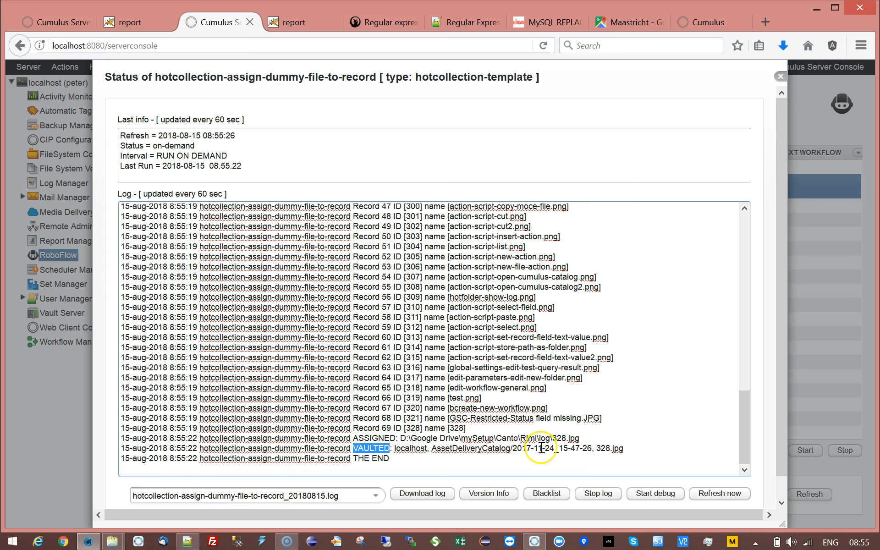
pyautogui.click(636, 448)
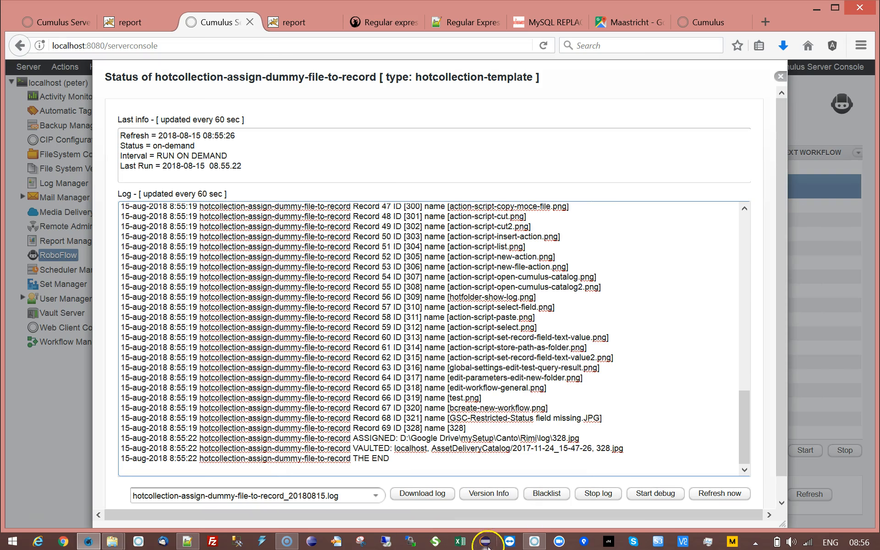
# Switch back to the Cumulus client and check the dummy image assigned to record 328.
pyautogui.click(535, 542)
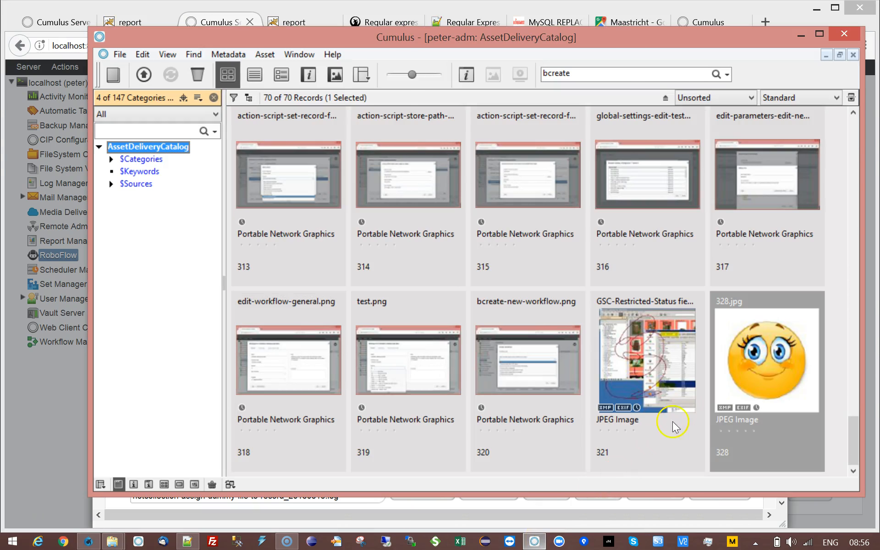
pyautogui.click(775, 334)
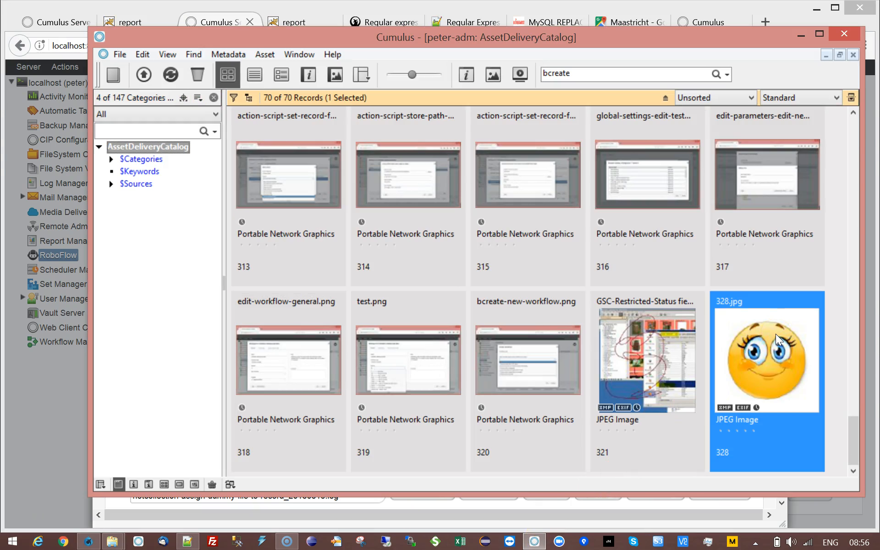
# Open the asset information of 328.jpg to check its vault reference, close it and return to the Server Console.
pyautogui.doubleClick(776, 334)
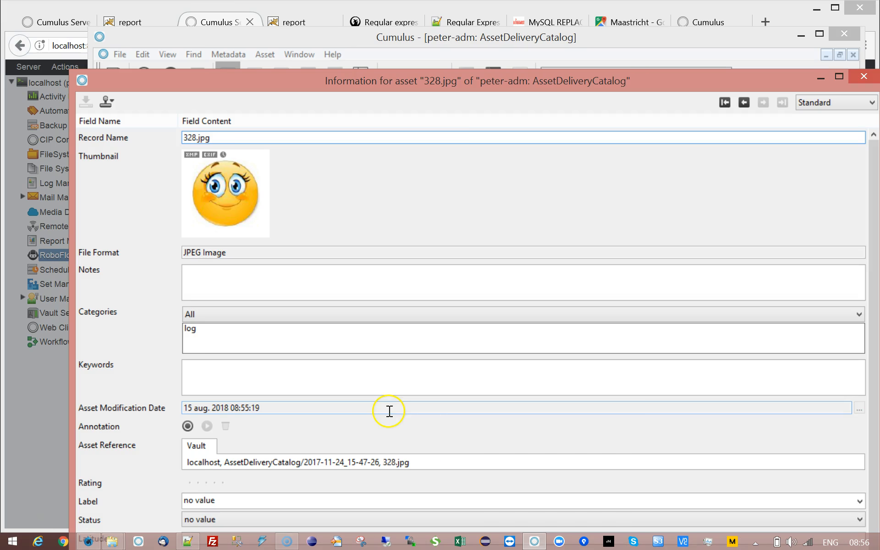
pyautogui.click(867, 77)
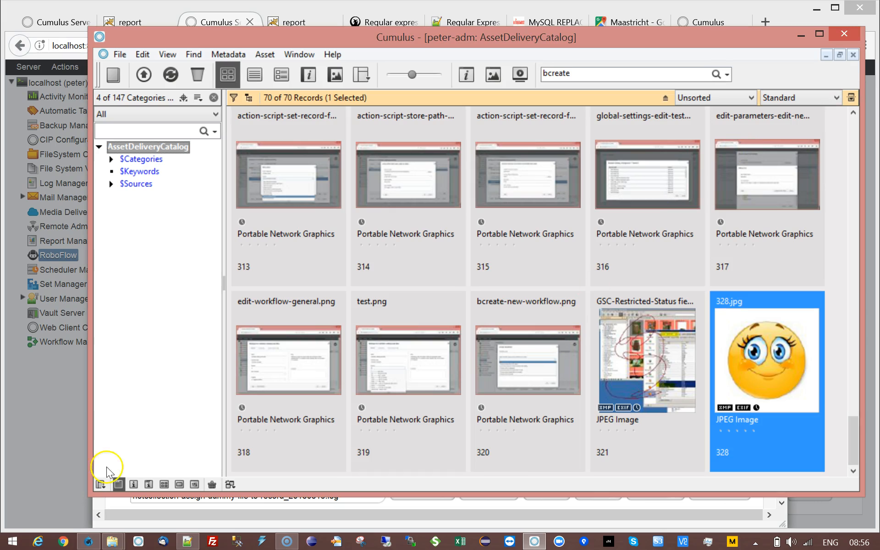
pyautogui.click(44, 417)
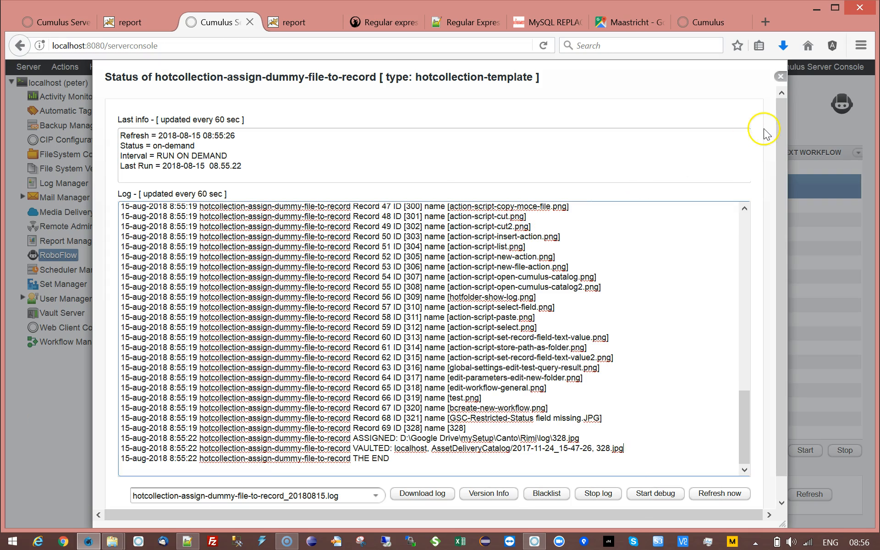
# Close the log, open the record action script of hotcollection-assign-dummy-file-to-record and expand its test-record conditional.
pyautogui.click(782, 74)
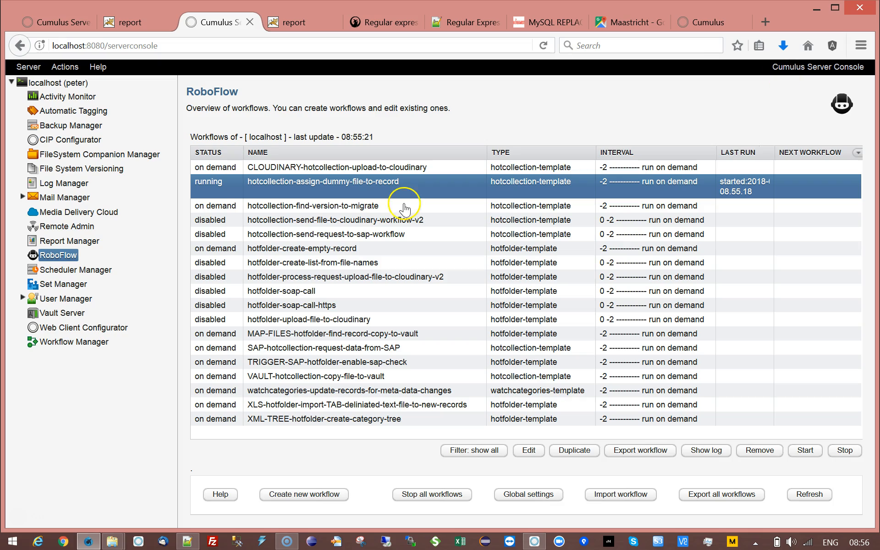
pyautogui.click(528, 451)
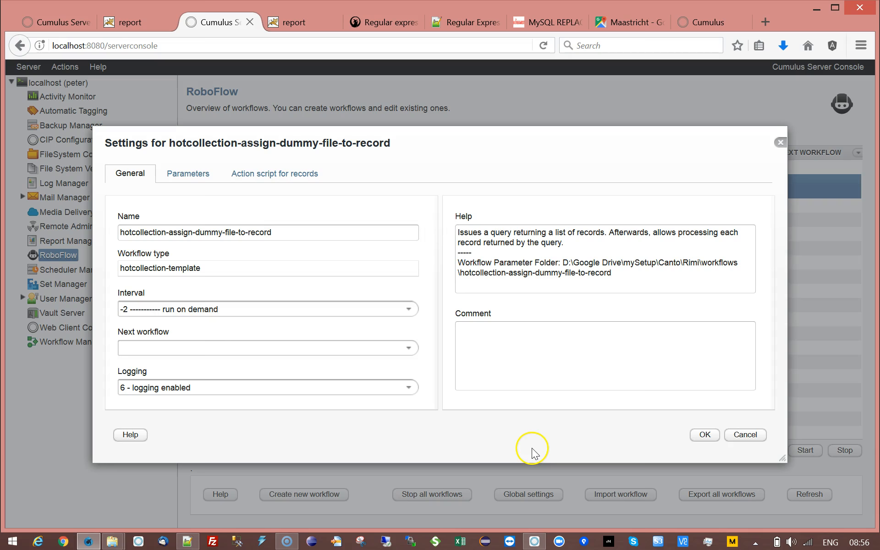
pyautogui.click(260, 180)
pyautogui.click(184, 221)
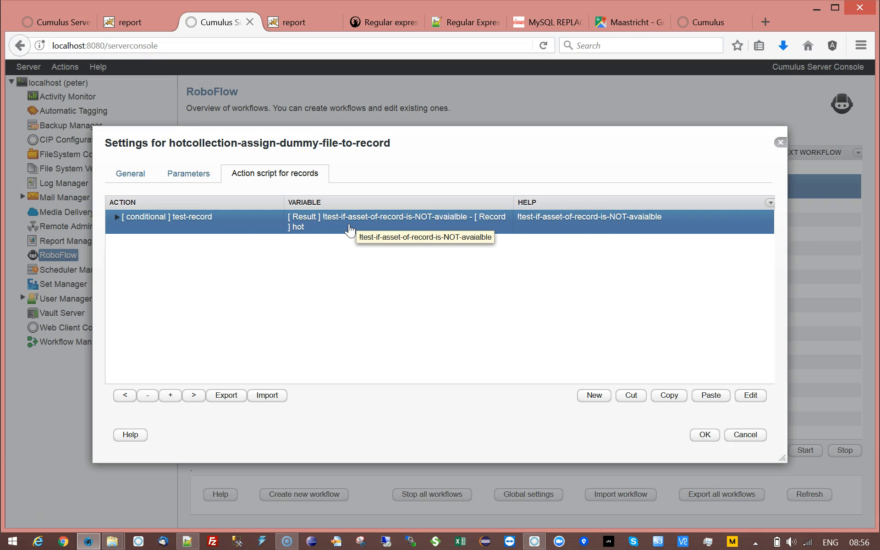
pyautogui.click(117, 222)
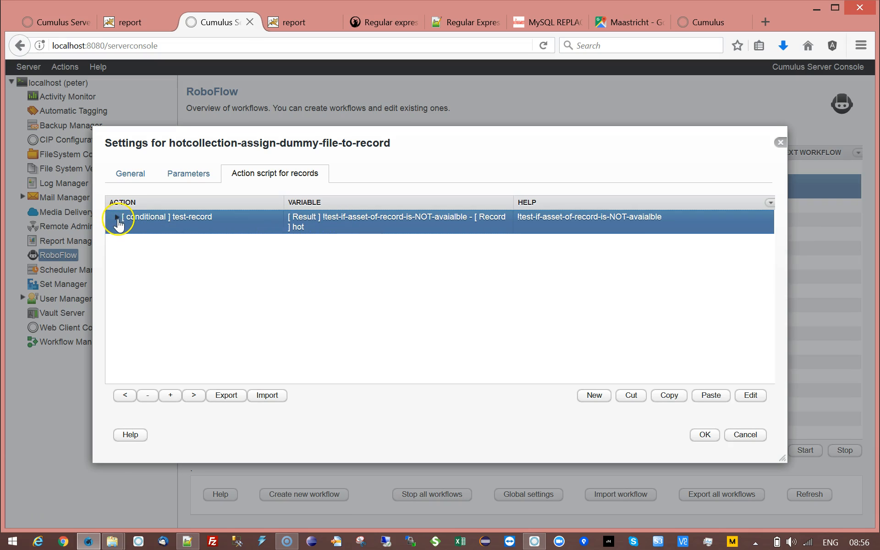
pyautogui.moveTo(164, 140); pyautogui.dragTo(113, 103)
pyautogui.click(65, 180)
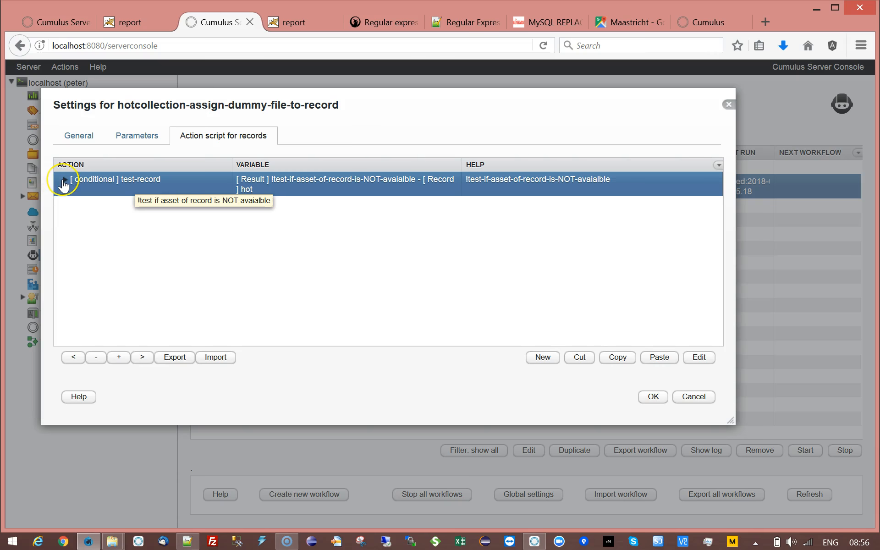
pyautogui.click(64, 180)
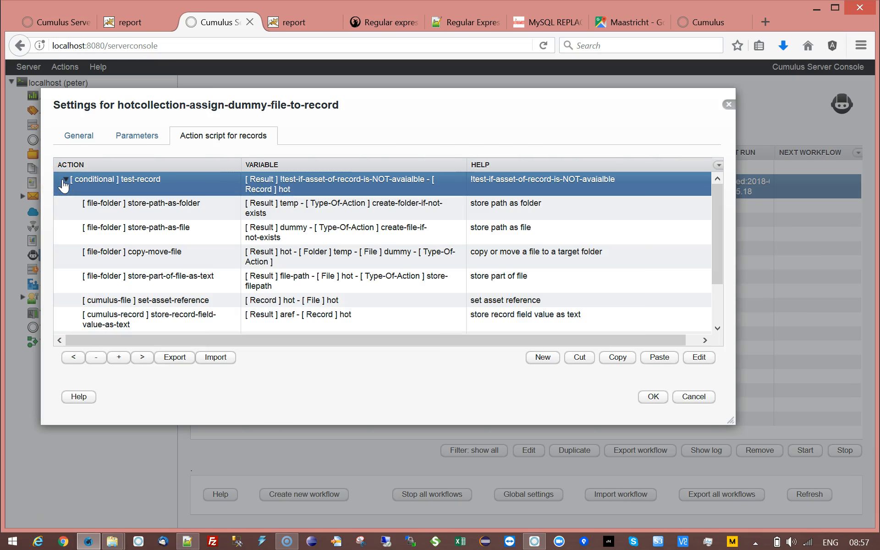
# Review the store-path-as-folder and store-path-as-file actions, and inspect the copy-move-file settings without changing them.
pyautogui.click(122, 208)
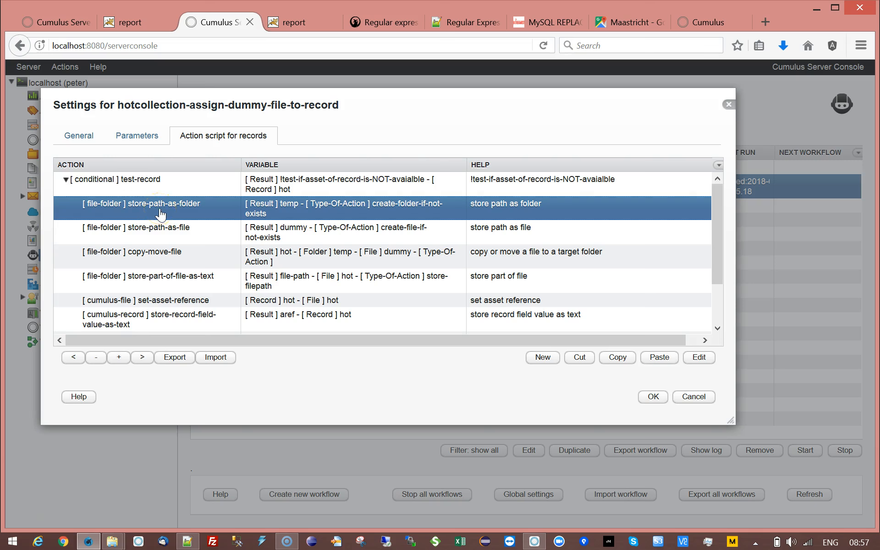
pyautogui.click(158, 241)
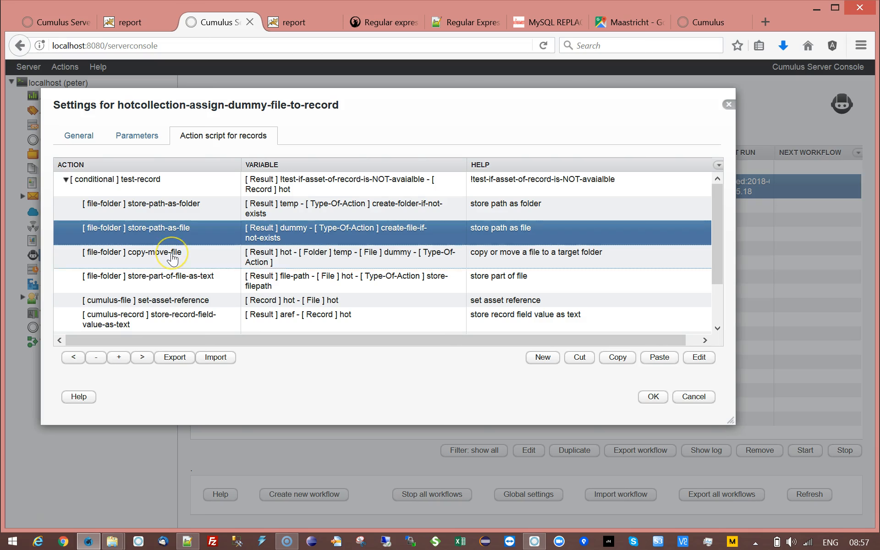
pyautogui.click(172, 258)
pyautogui.doubleClick(172, 258)
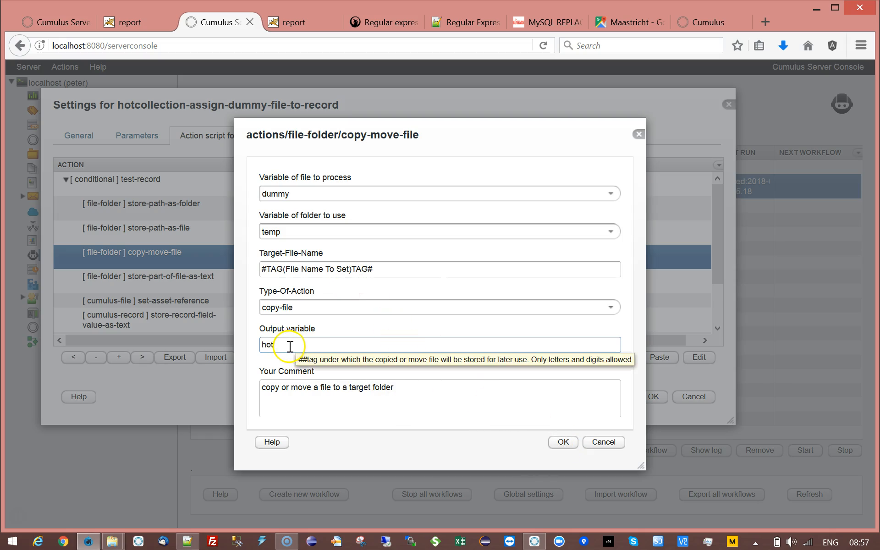
pyautogui.click(607, 443)
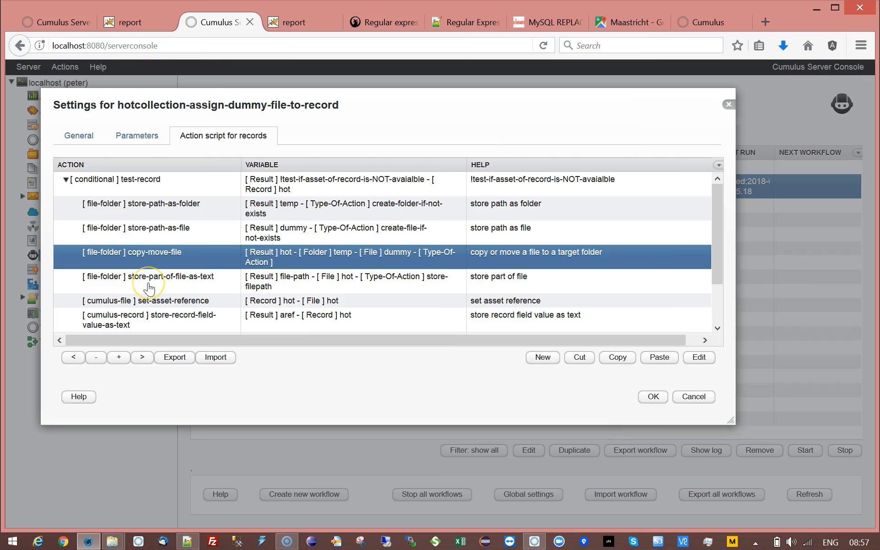
# Review the store-part-of-file-as-text action and inspect the record, file and template settings of set-asset-reference without changing them.
pyautogui.click(149, 288)
pyautogui.moveTo(717, 207); pyautogui.dragTo(703, 282)
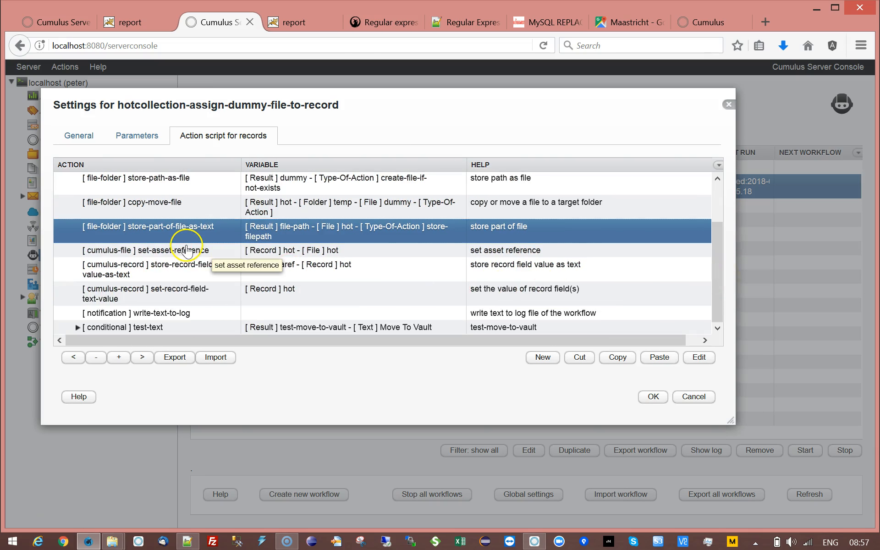
pyautogui.click(202, 251)
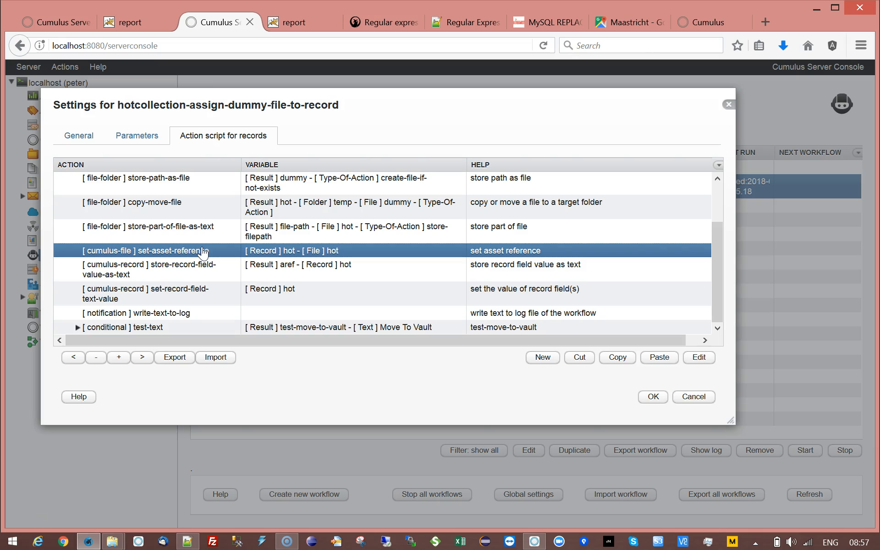
pyautogui.doubleClick(202, 251)
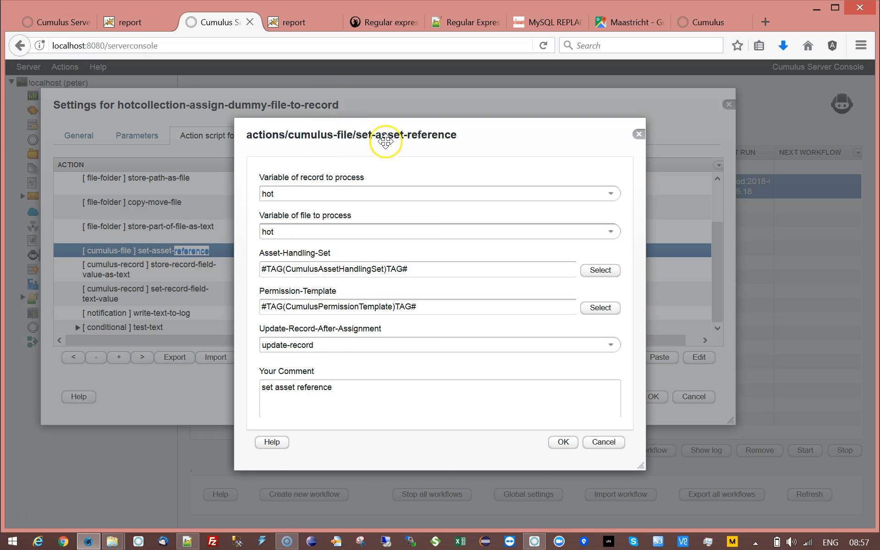
pyautogui.moveTo(268, 200)
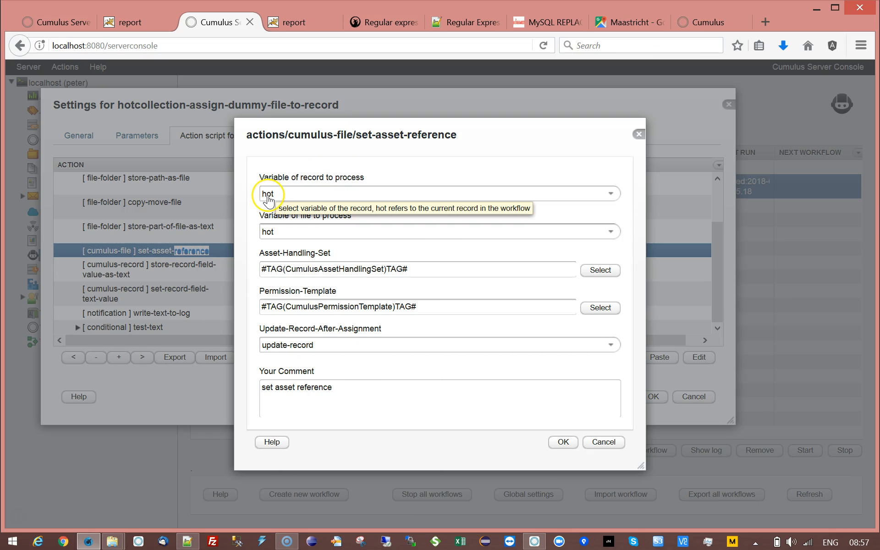
pyautogui.moveTo(276, 237)
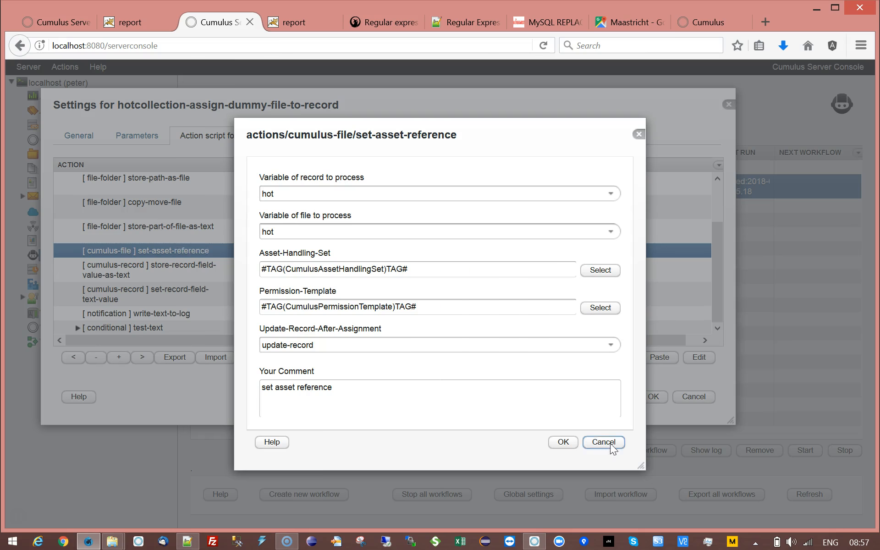
pyautogui.click(604, 443)
# Review the actions following set-asset-reference, from store-record-field-value-as-text through the test-text conditional.
pyautogui.click(176, 276)
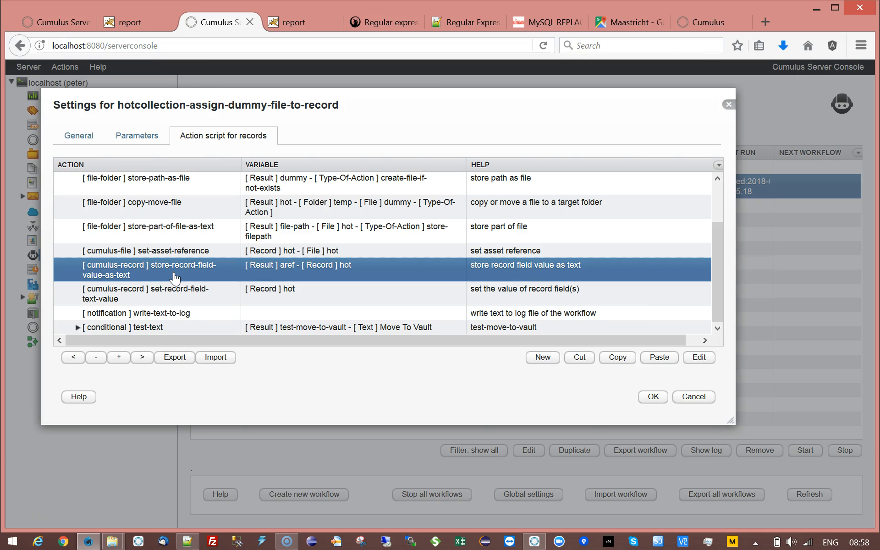
pyautogui.click(172, 317)
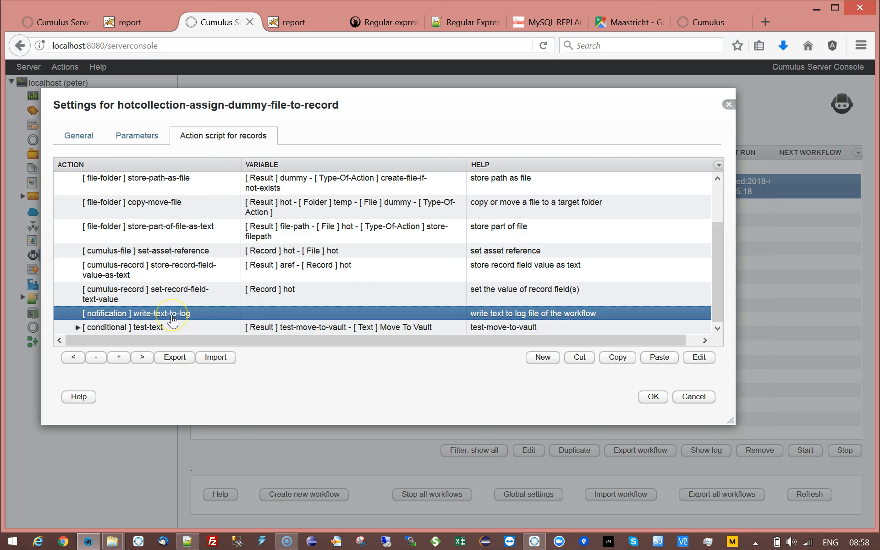
pyautogui.click(174, 293)
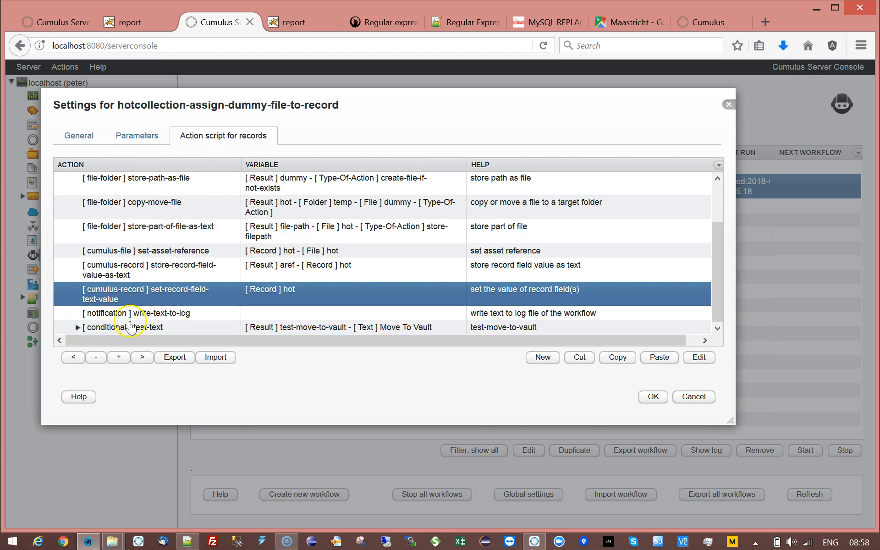
pyautogui.click(140, 328)
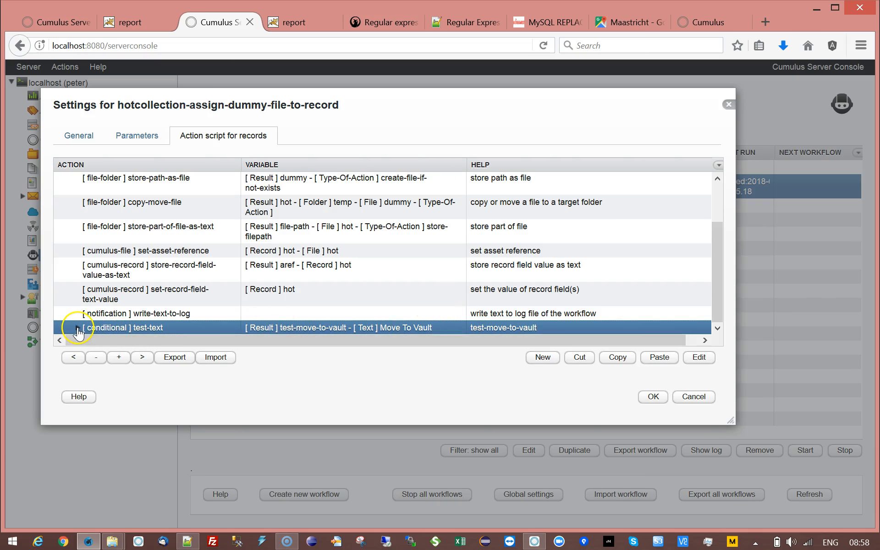
# Expand the test-text conditional and compare it with the Move To Vault parameter of the workflow.
pyautogui.click(77, 328)
pyautogui.moveTo(719, 226); pyautogui.dragTo(737, 300)
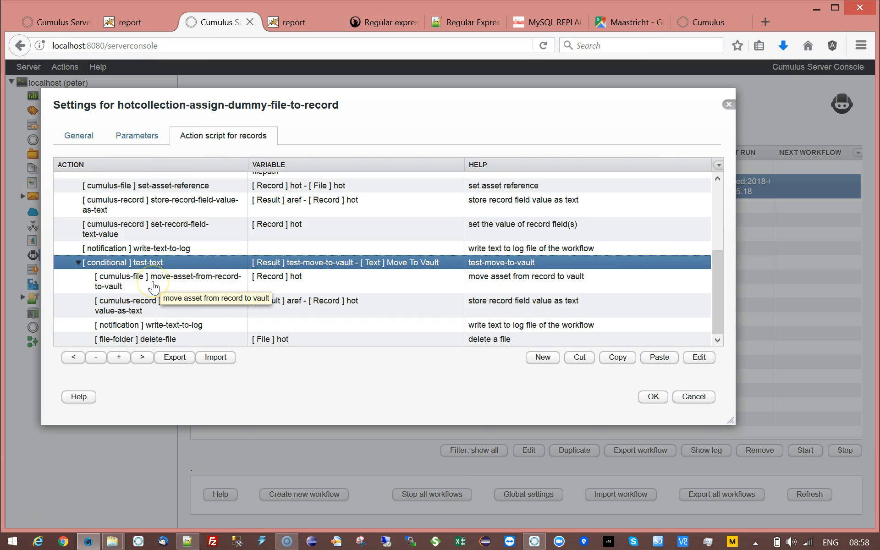
pyautogui.click(142, 136)
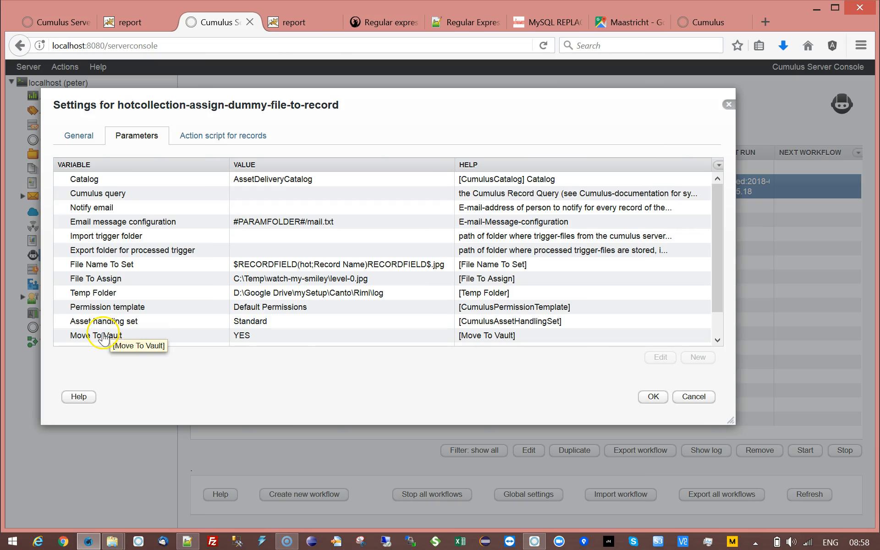
pyautogui.click(224, 146)
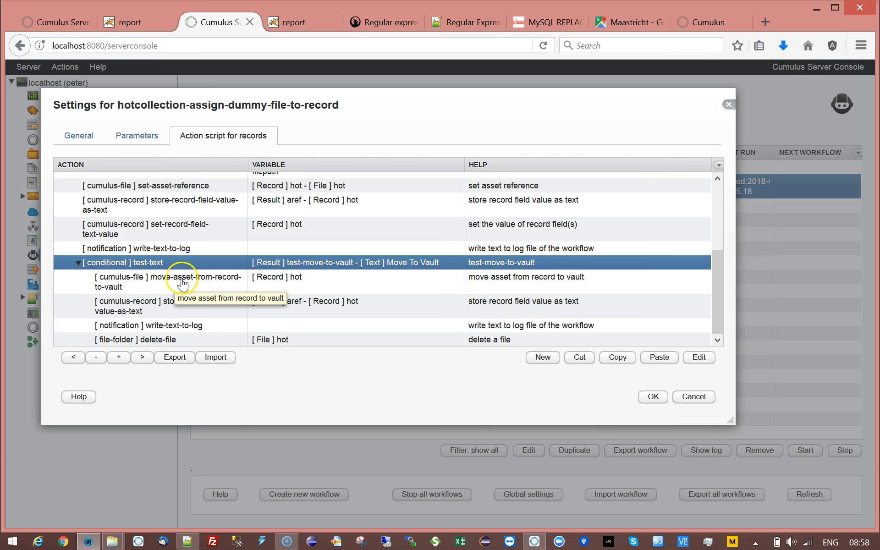
# Review the move-to-vault and field-value actions under test-text, and inspect the text its write-text-to-log action writes.
pyautogui.click(186, 283)
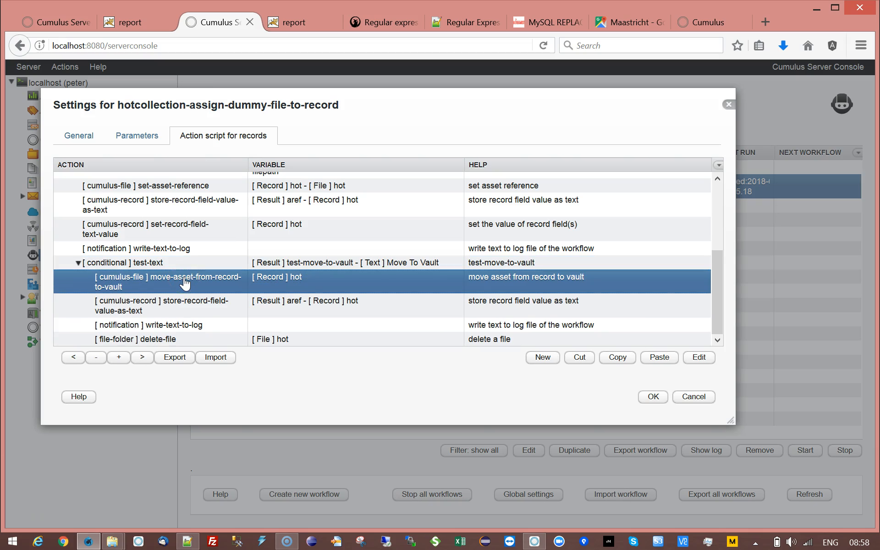
pyautogui.click(185, 305)
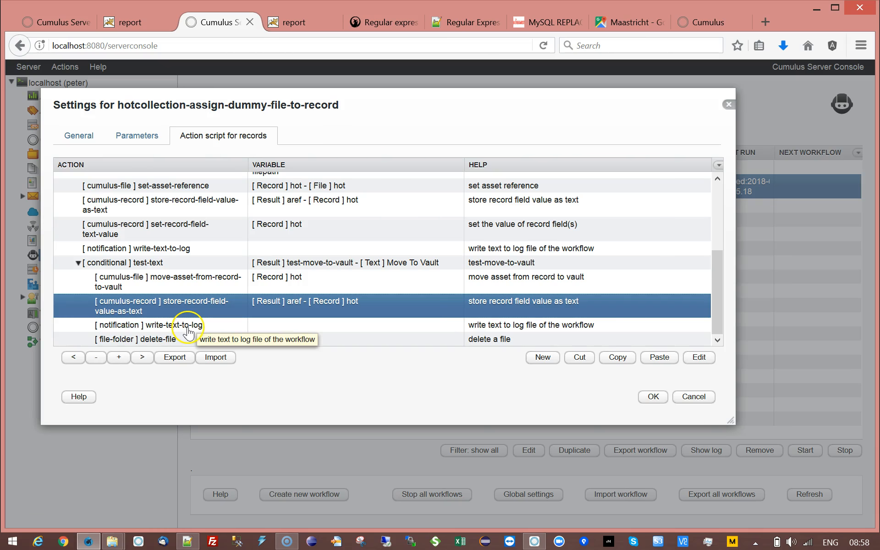
pyautogui.click(188, 326)
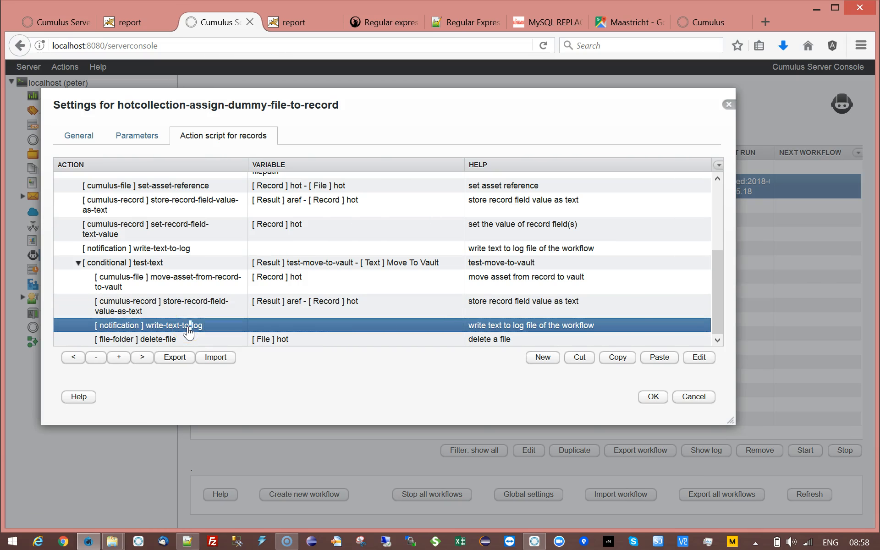
pyautogui.doubleClick(189, 327)
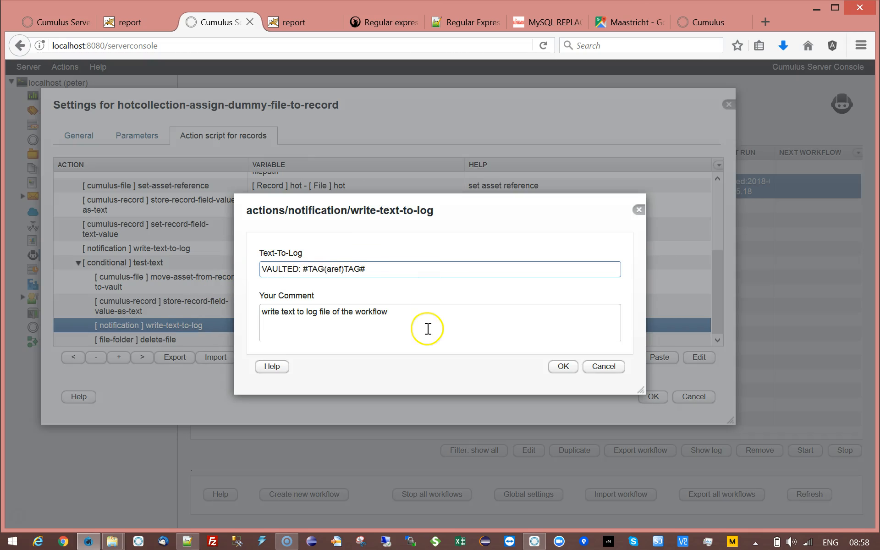
pyautogui.click(607, 367)
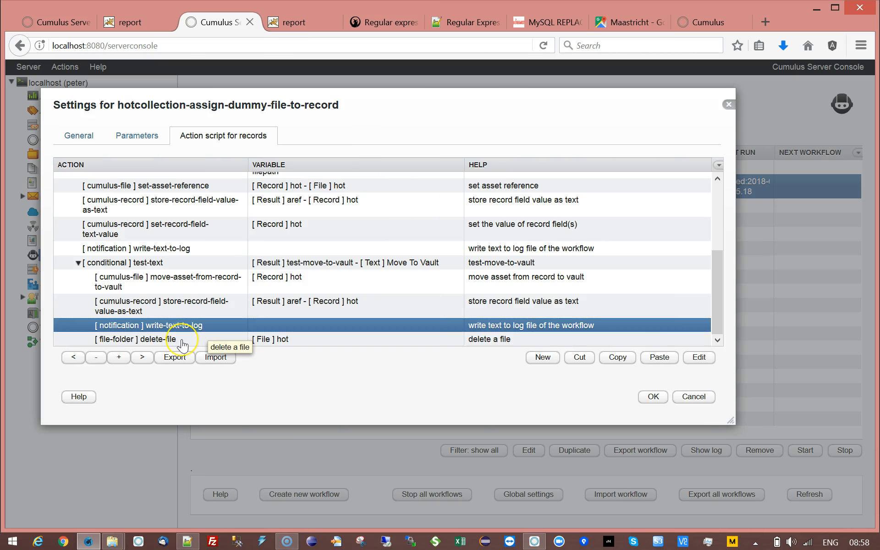
# Review the delete-file action and the workflow's parameter values, selecting the Catalog parameter.
pyautogui.click(183, 340)
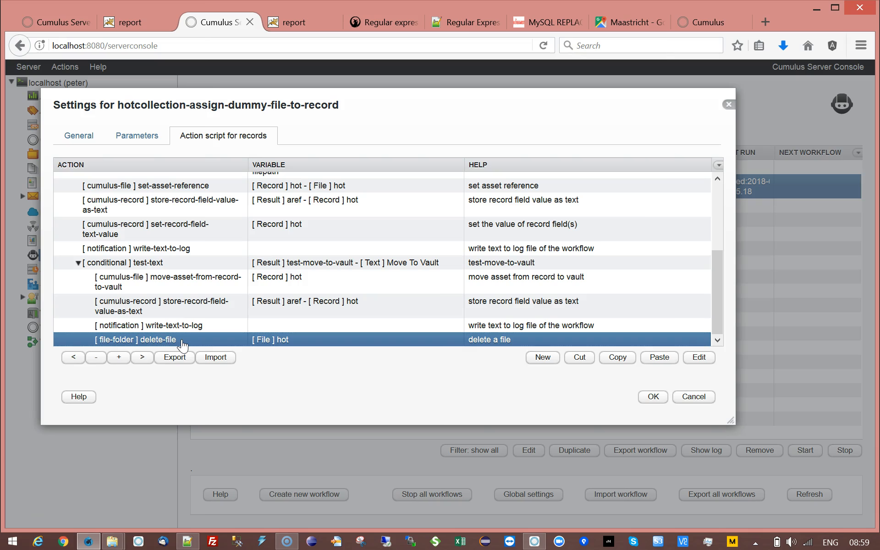
pyautogui.click(132, 138)
pyautogui.rightClick(131, 139)
pyautogui.click(276, 118)
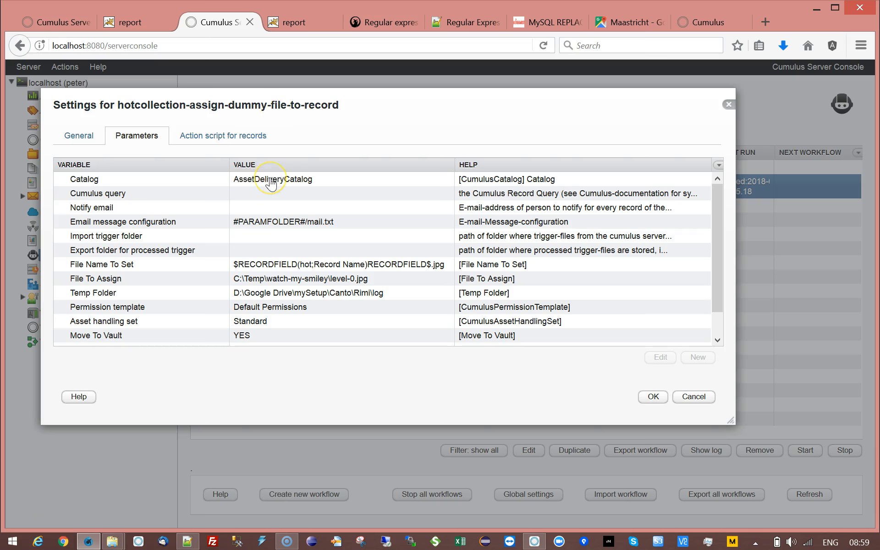
pyautogui.click(271, 183)
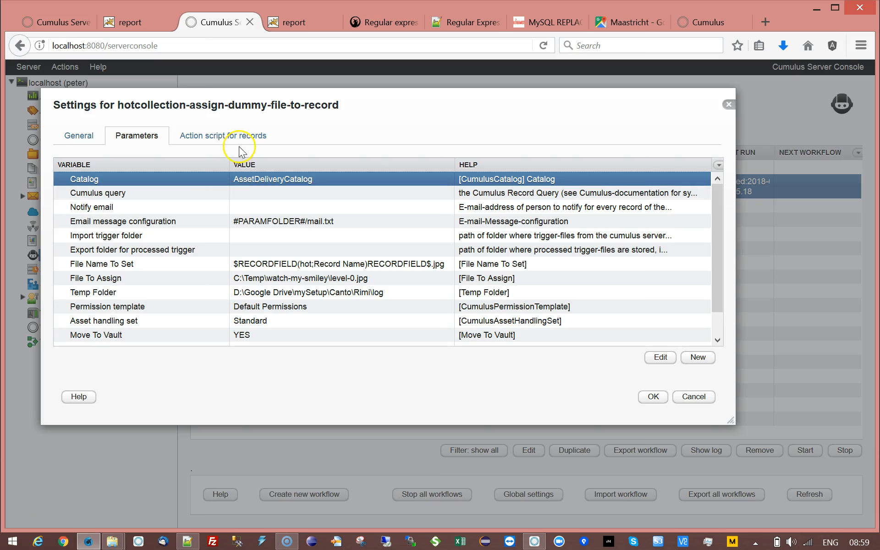
# Return to the record action script and locate the set-asset-reference action among its neighbouring file actions.
pyautogui.click(227, 138)
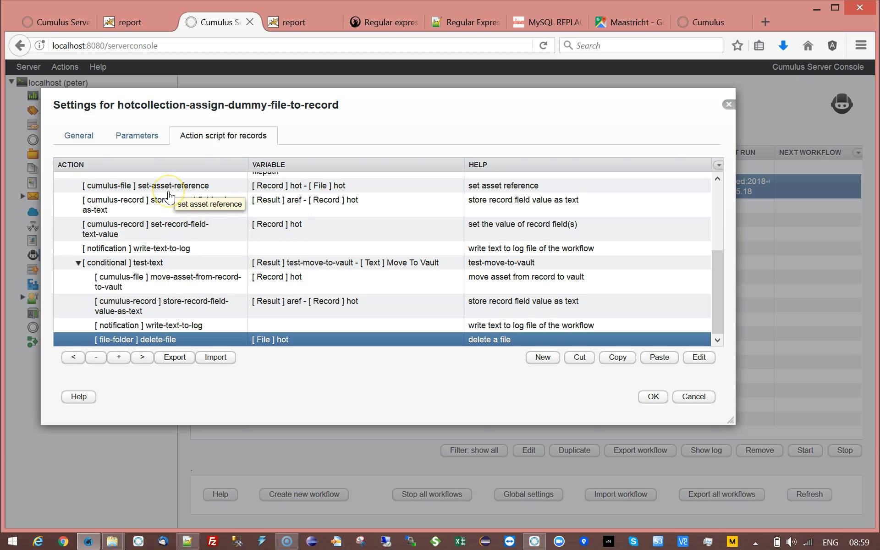
pyautogui.click(169, 190)
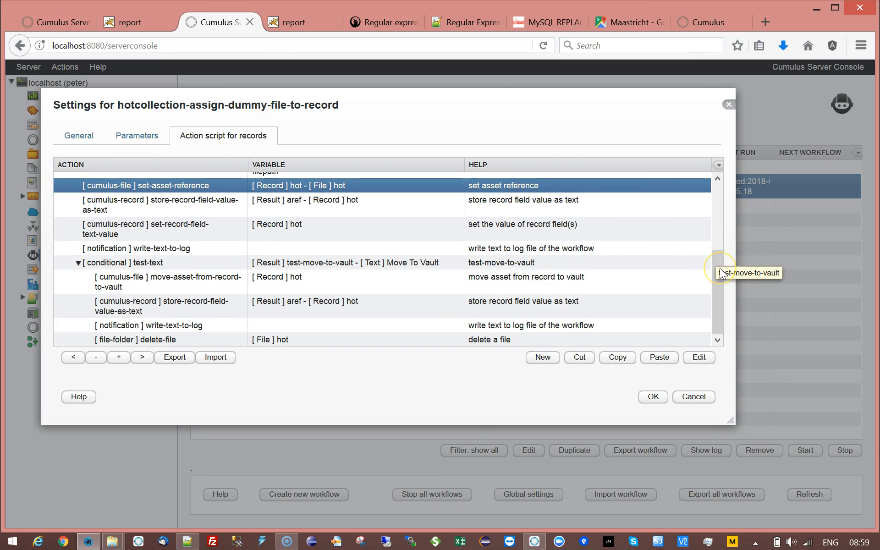
pyautogui.moveTo(717, 255); pyautogui.dragTo(720, 228)
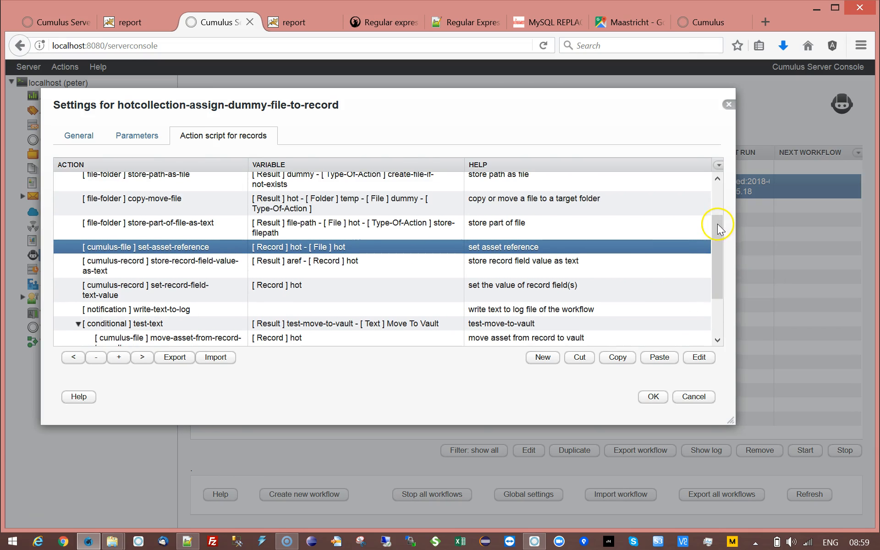